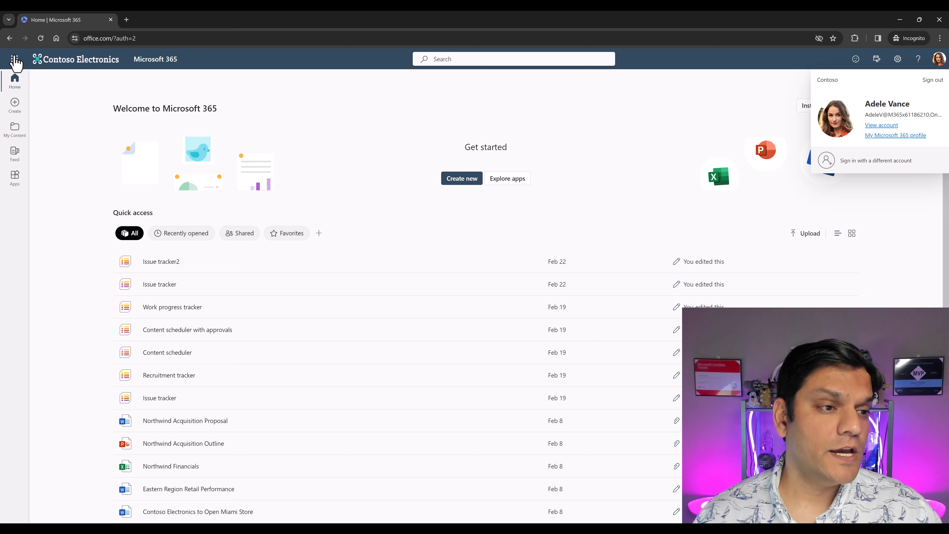
- Open Power Automate from the Microsoft 365 home page and bring up the list of available environments
click(15, 59)
click(32, 197)
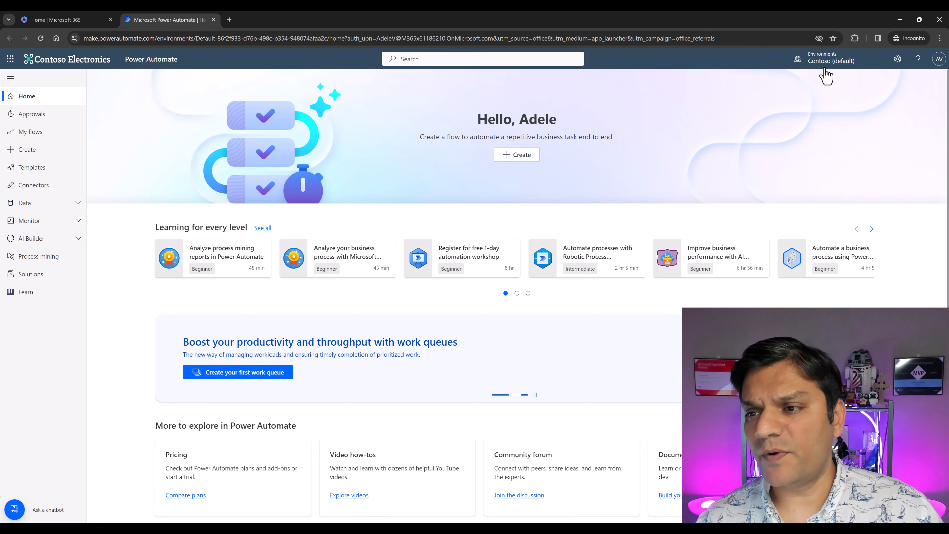
click(824, 67)
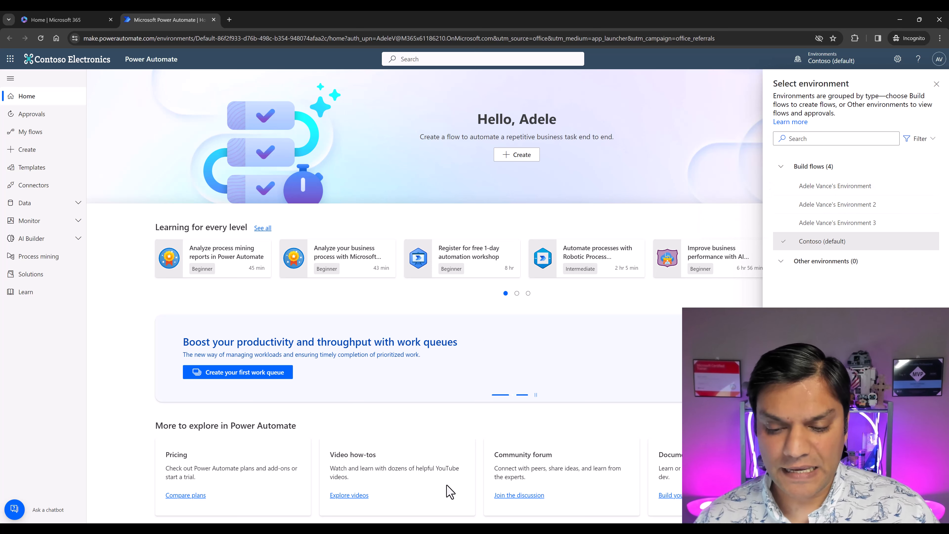
- Switch to the administrator's browser window and view the tenant's environments in the Power Platform admin center
mouse_move(532, 529)
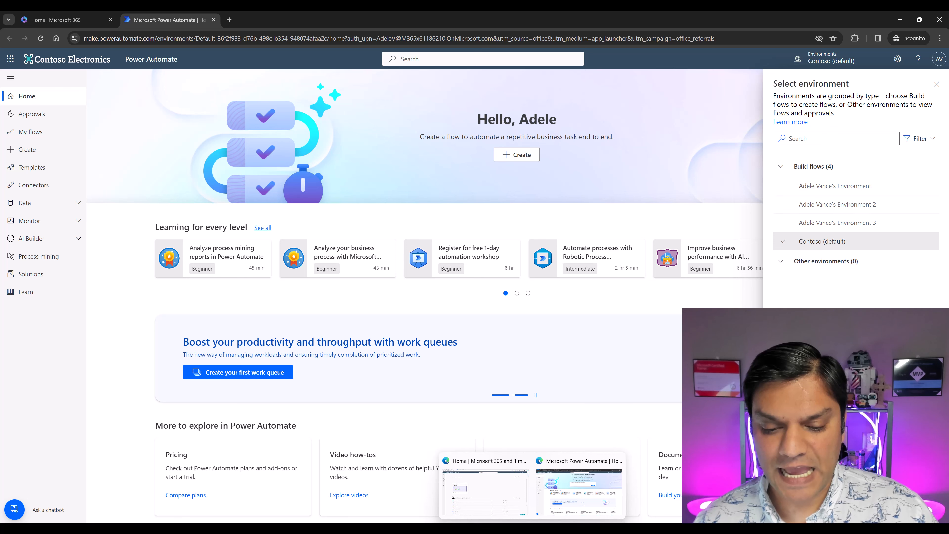
click(489, 512)
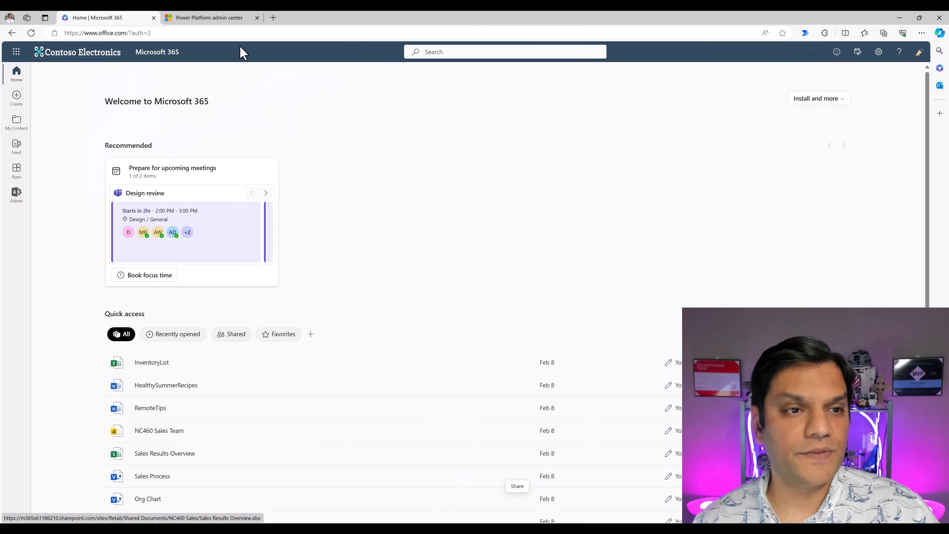
click(226, 19)
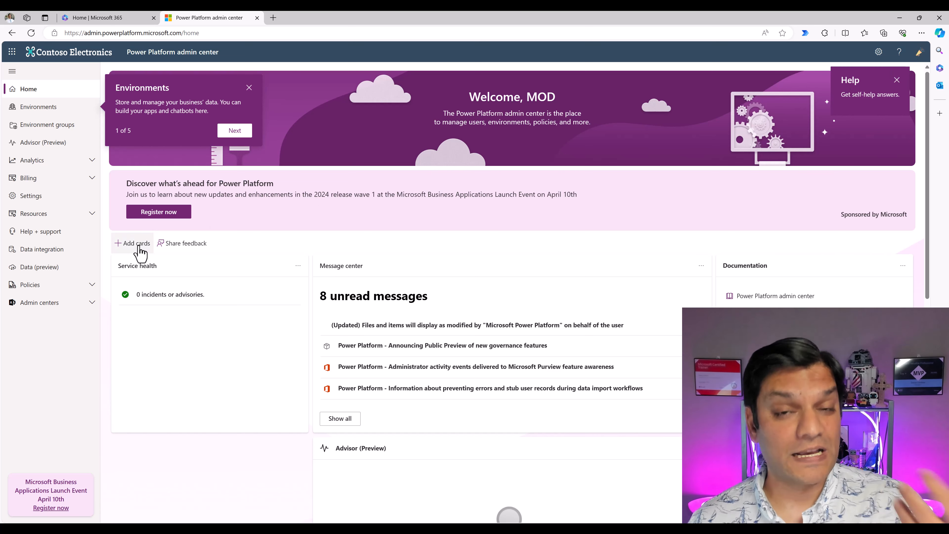
click(45, 110)
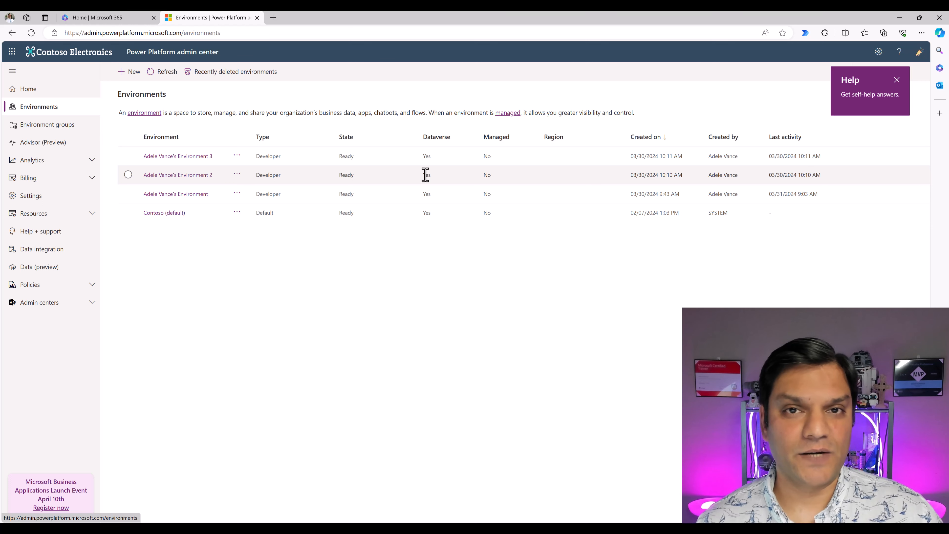
- Return to Power Automate and switch to the user's first, second and third developer environments in turn
mouse_move(512, 528)
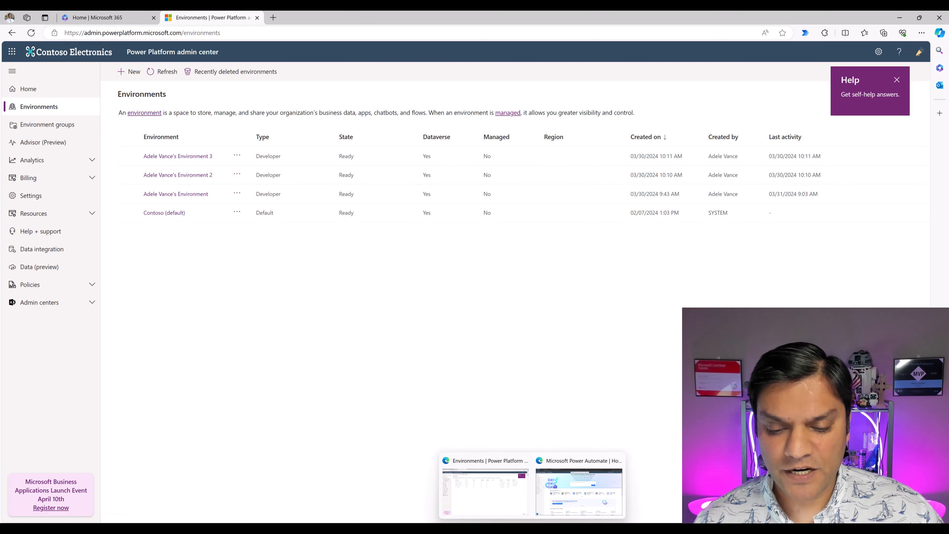
click(579, 489)
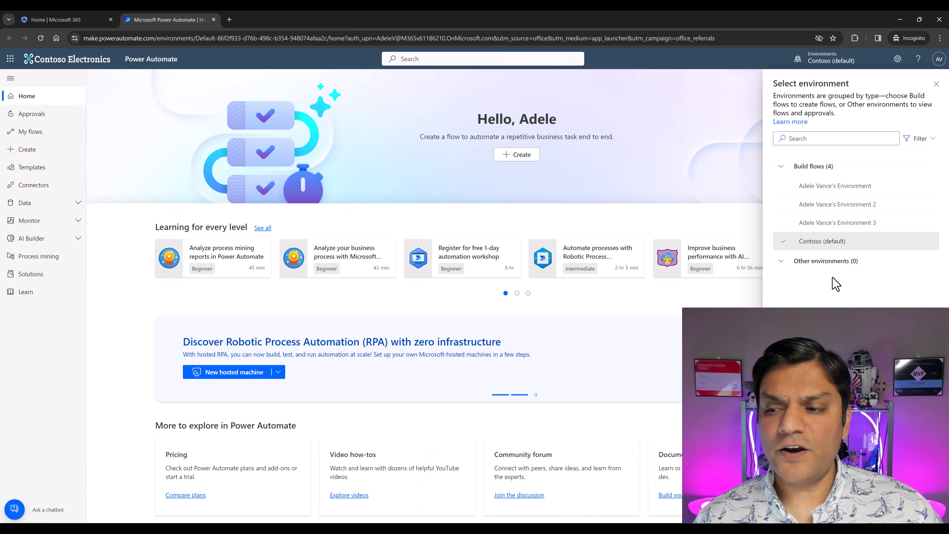
click(845, 195)
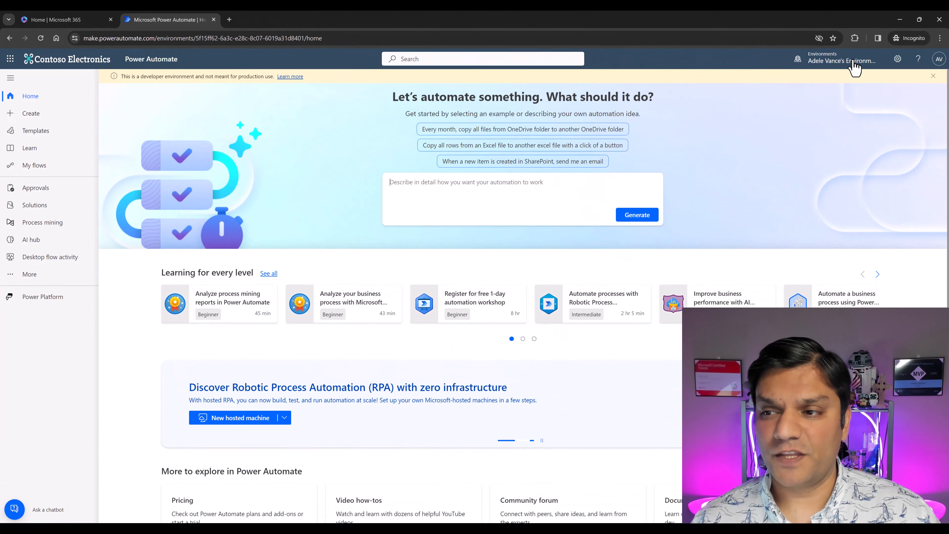
click(854, 67)
click(845, 218)
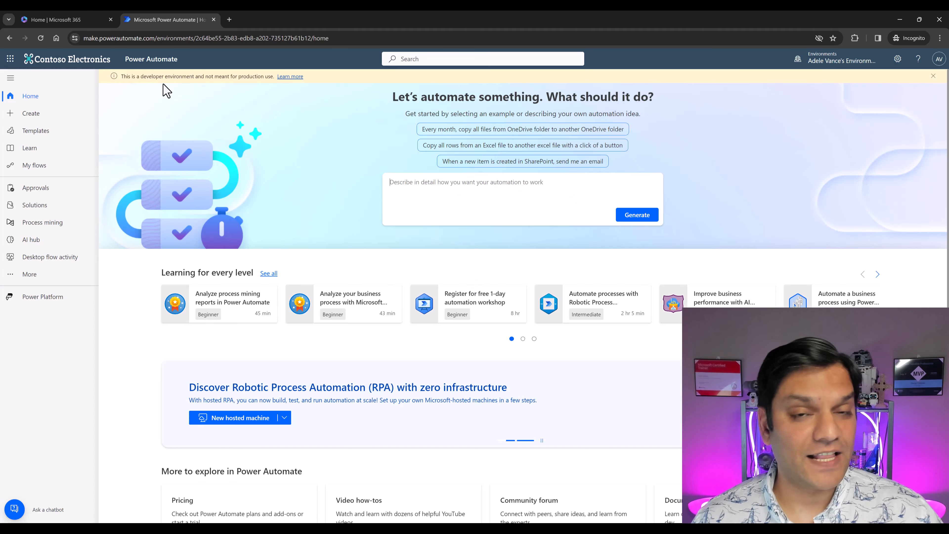
click(861, 64)
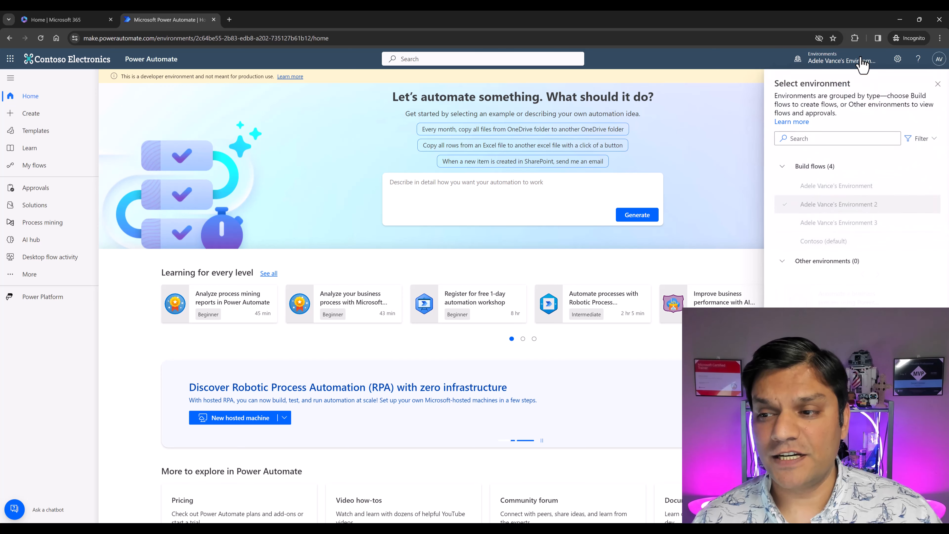
click(848, 223)
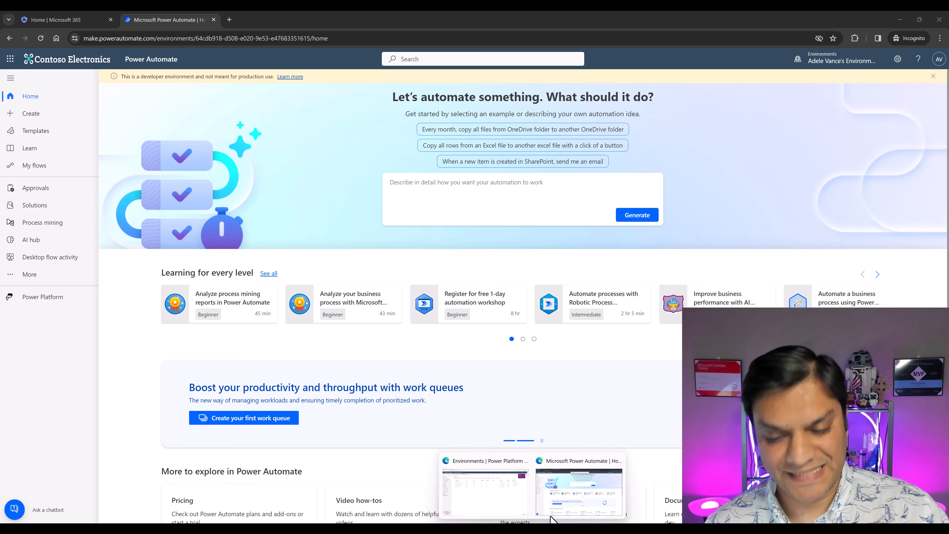
click(563, 504)
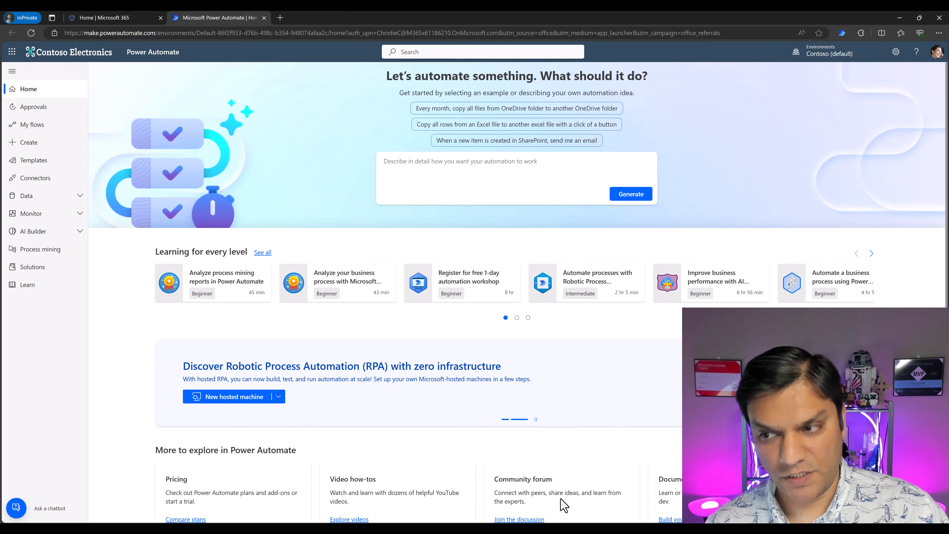
click(937, 53)
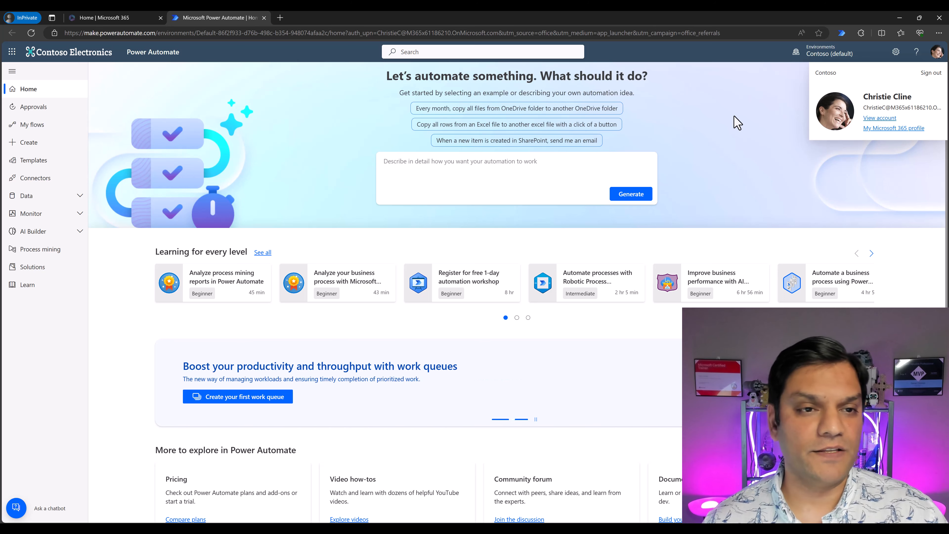
click(280, 18)
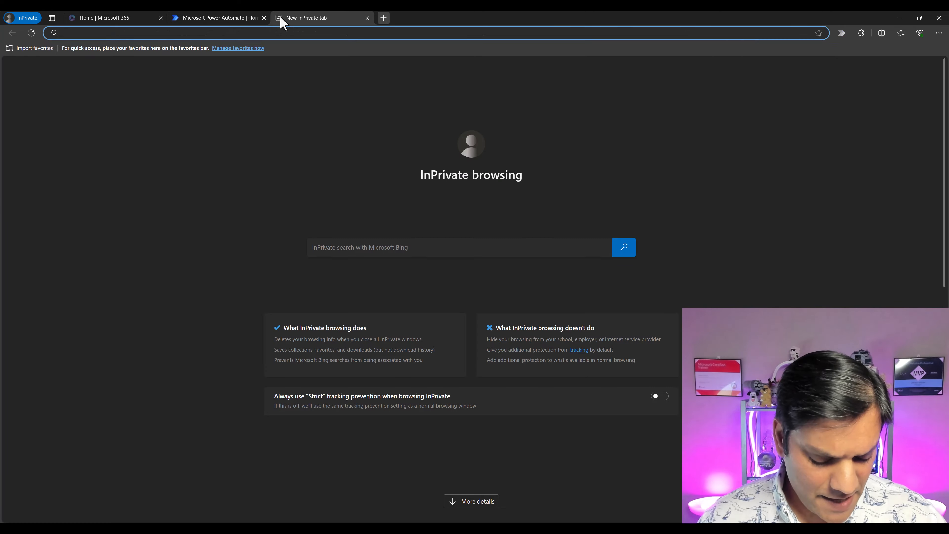
text(https://powerapps.microsoft.com/en-us/developerplan/)
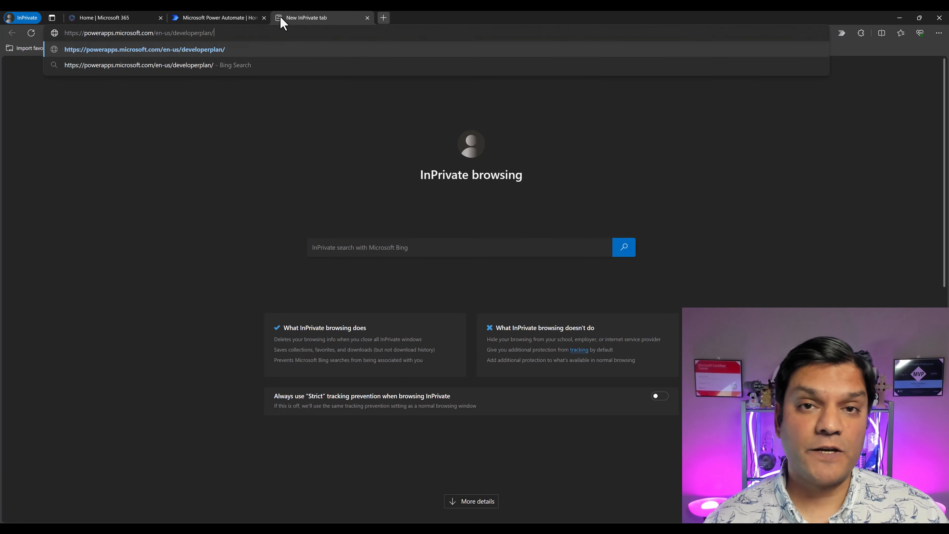
key(Return)
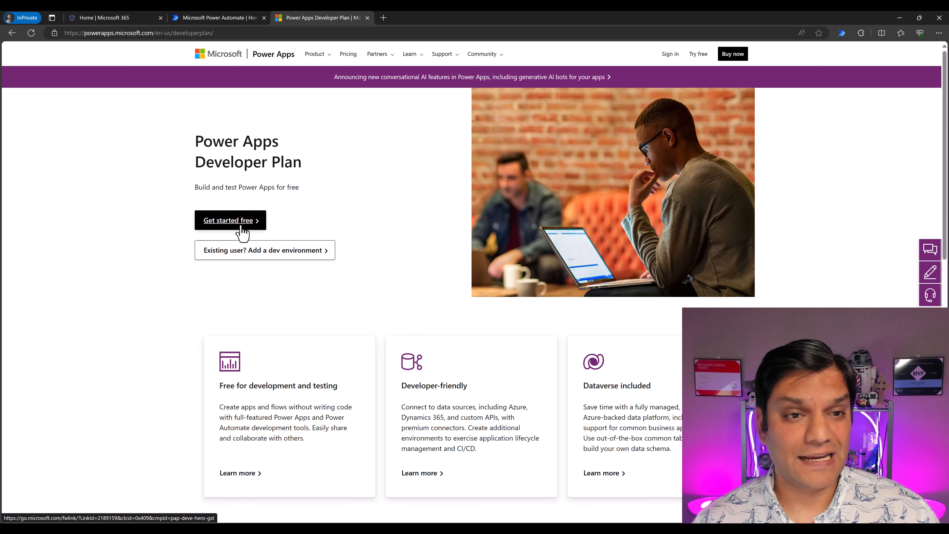
- Start the free Power Apps Developer Plan sign-up, submit the account's work e-mail and sign in with it
click(242, 19)
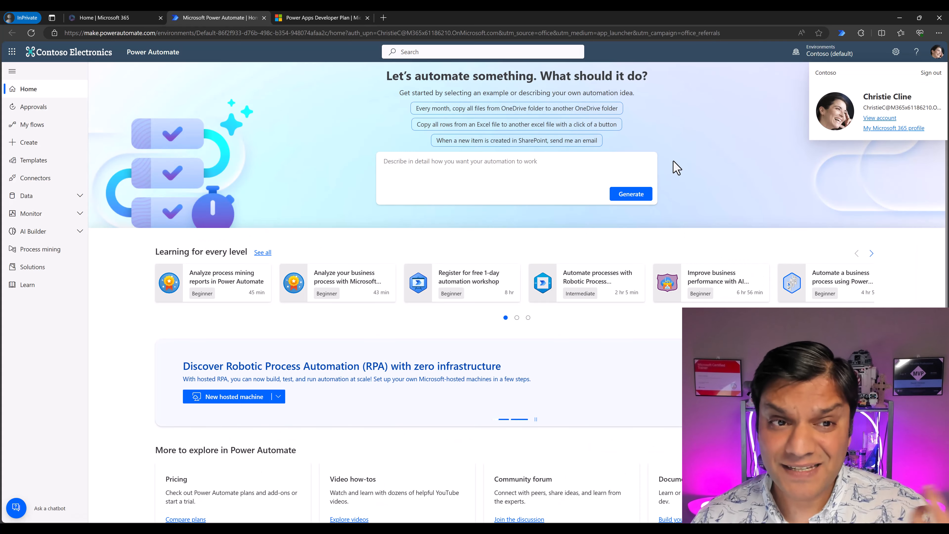
click(340, 19)
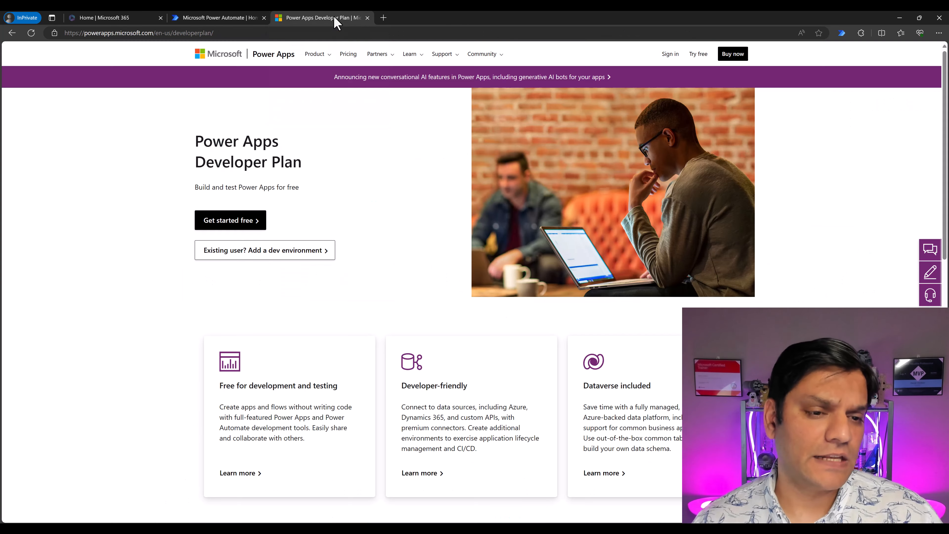
click(235, 219)
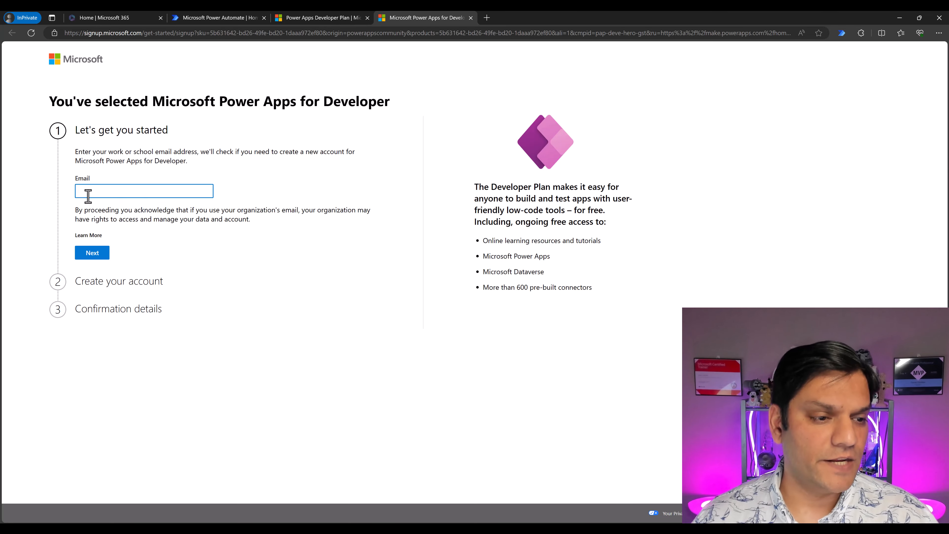
click(87, 193)
key(ctrl+v)
click(334, 314)
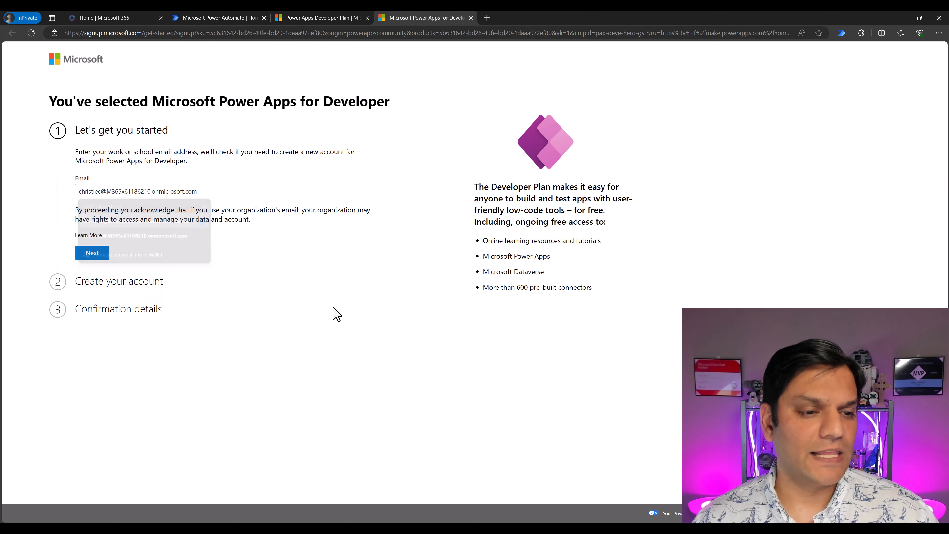
click(87, 254)
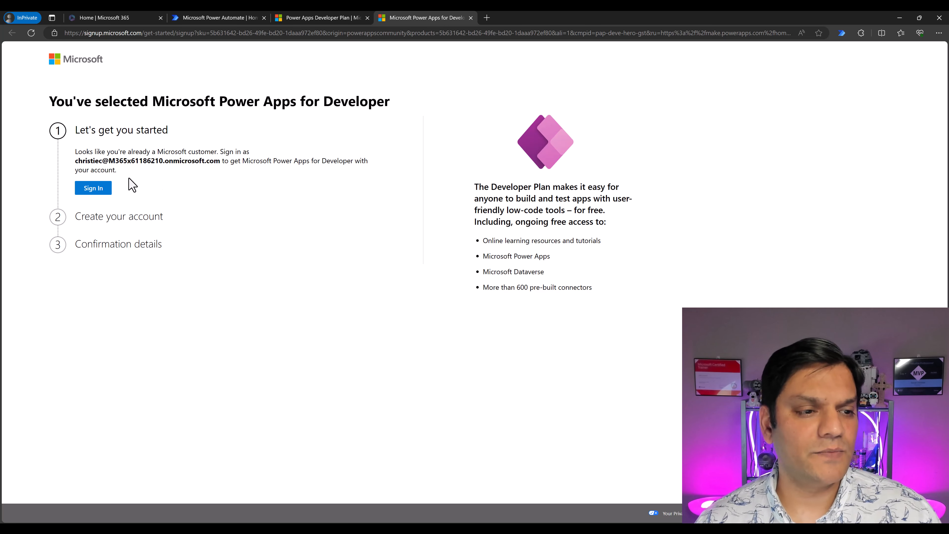
click(98, 189)
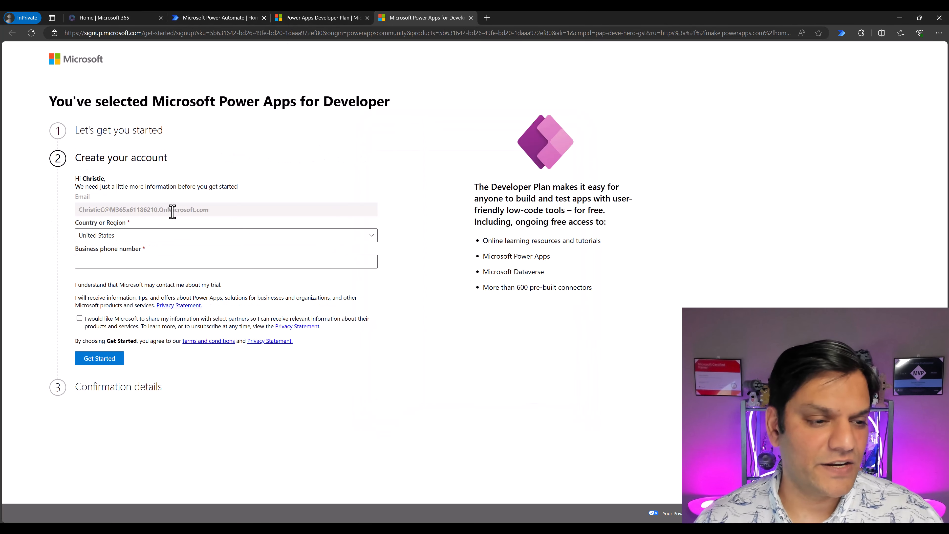
- Fill in the business phone number, set the partner information-sharing consent and submit the account details
click(168, 261)
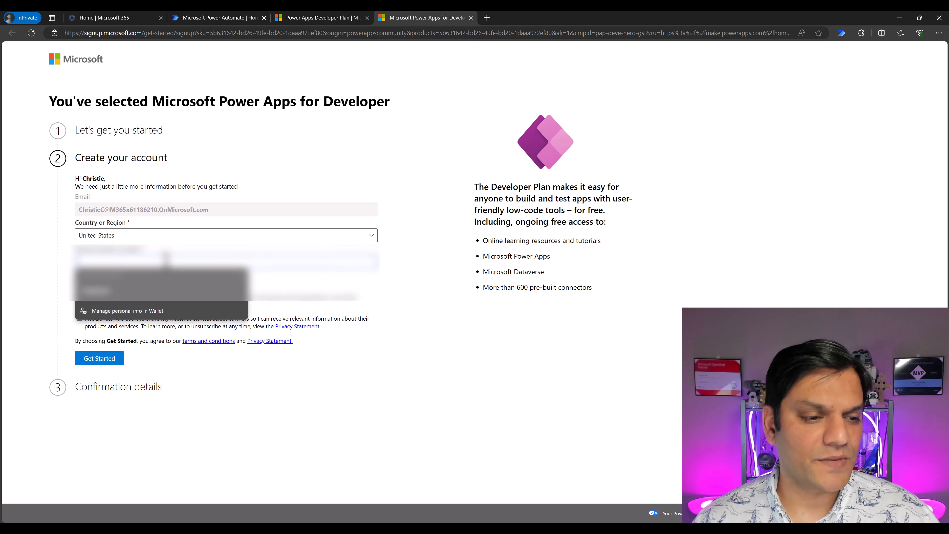
click(160, 299)
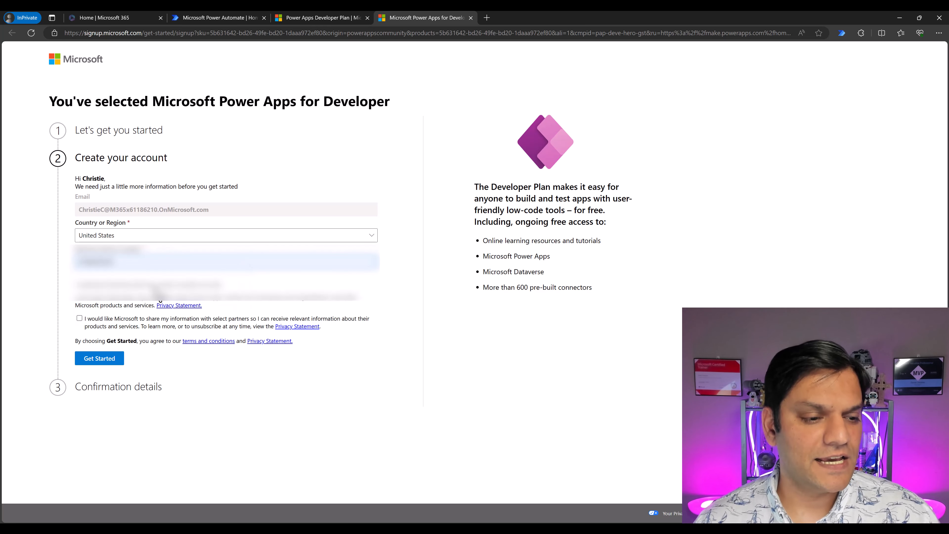
click(79, 318)
click(89, 359)
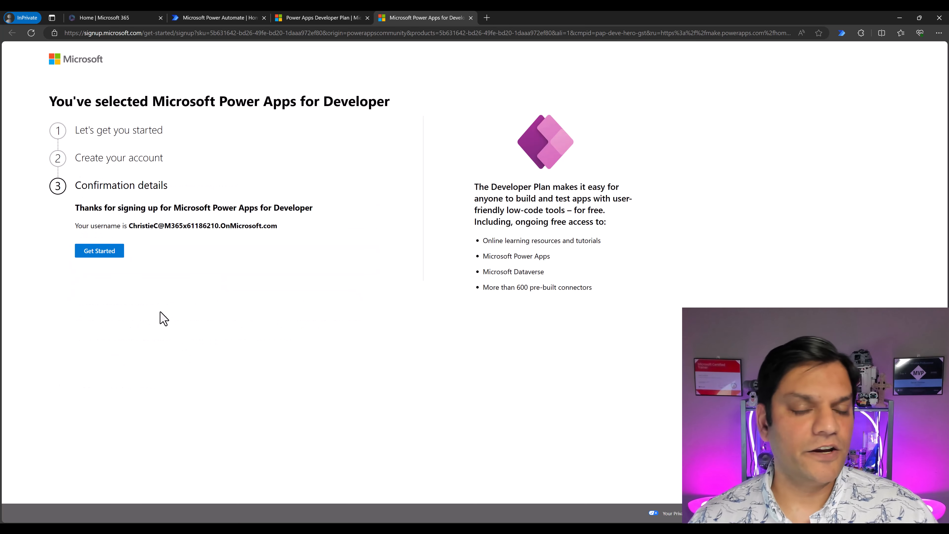
- Continue to Power Apps from the sign-up confirmation and dismiss the contact information form and the launch event notice
click(107, 257)
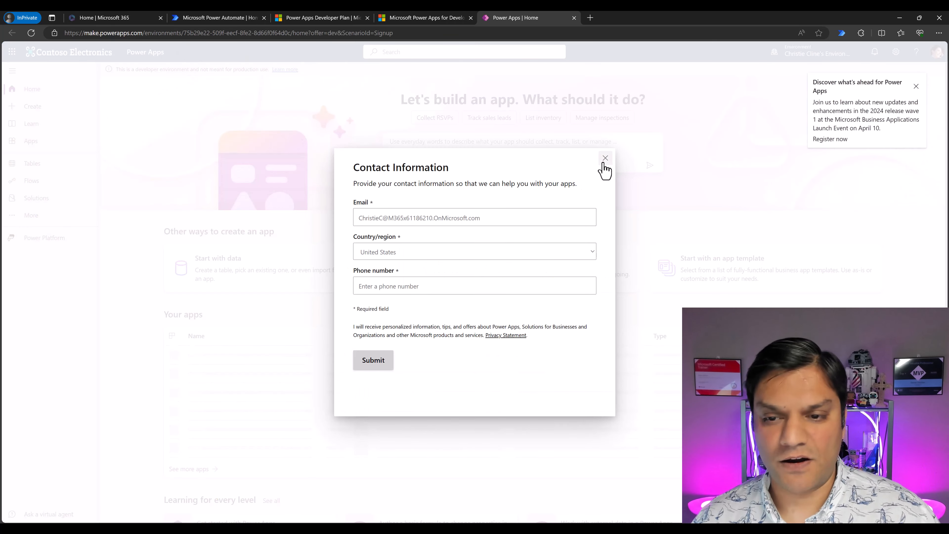
click(605, 158)
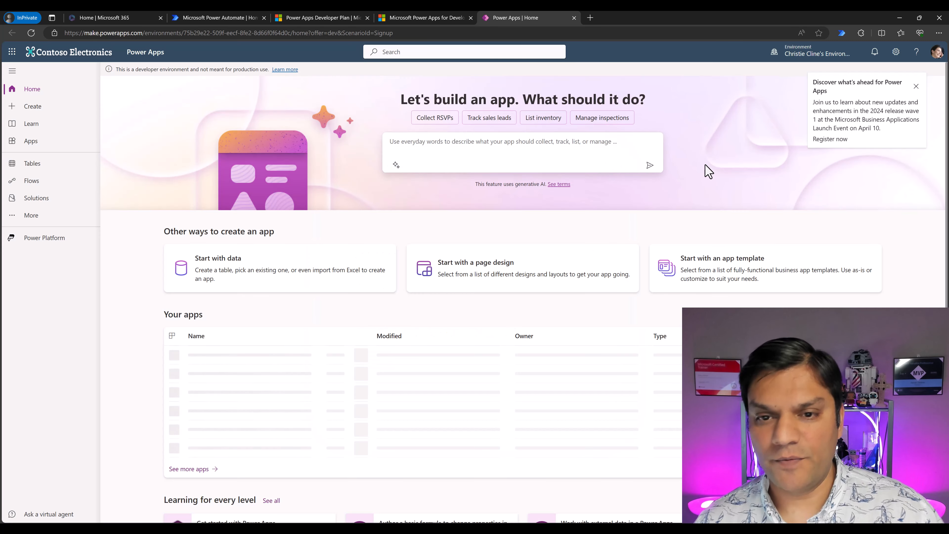
click(814, 53)
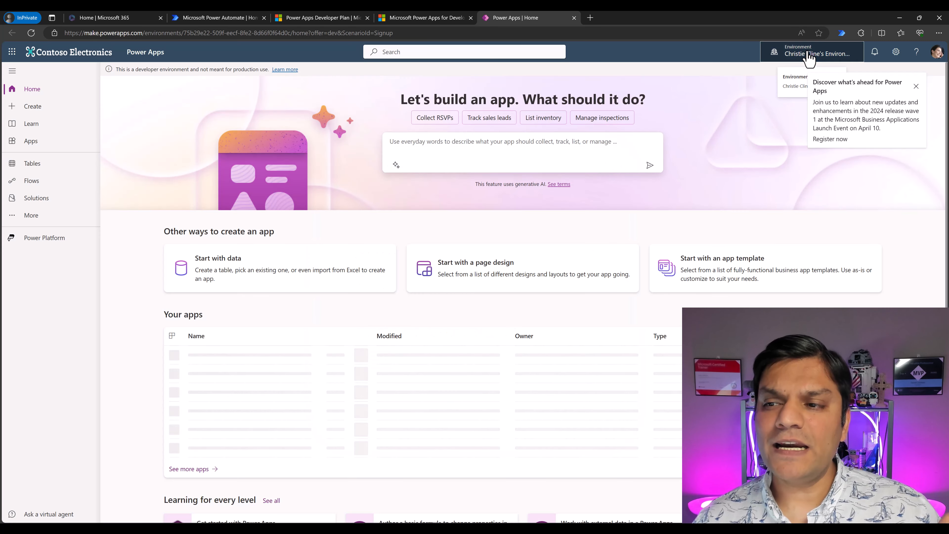
click(916, 86)
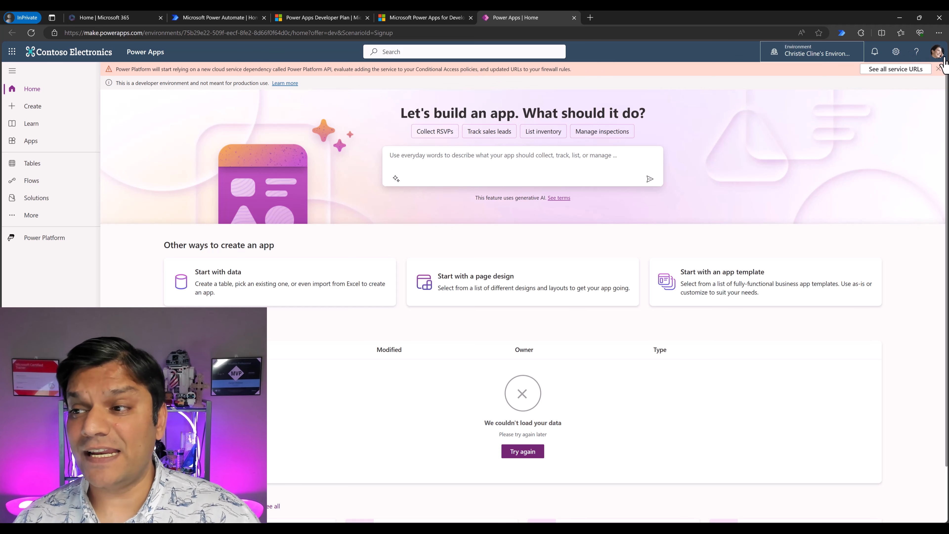
- Open the Power Platform admin center from the Power Apps settings, accept the welcome tour and show the environments list
click(896, 52)
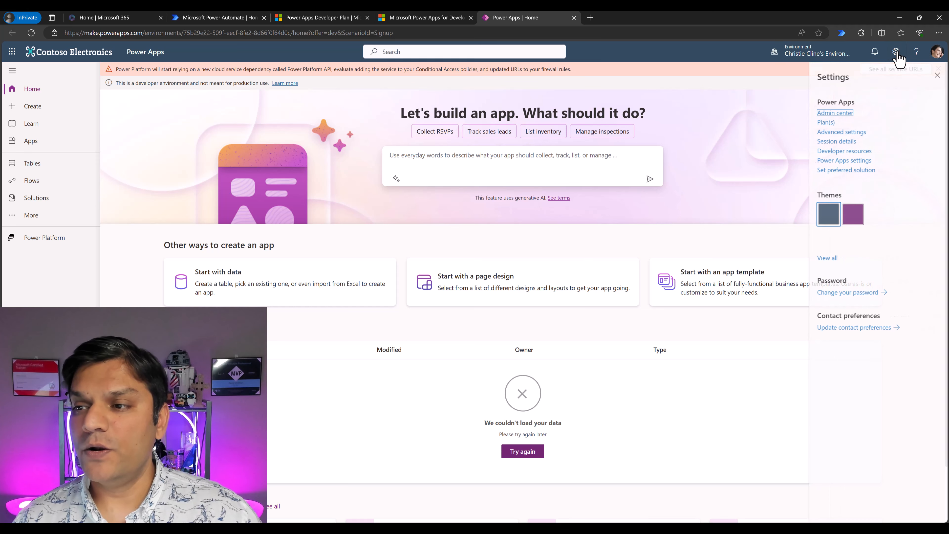
click(828, 114)
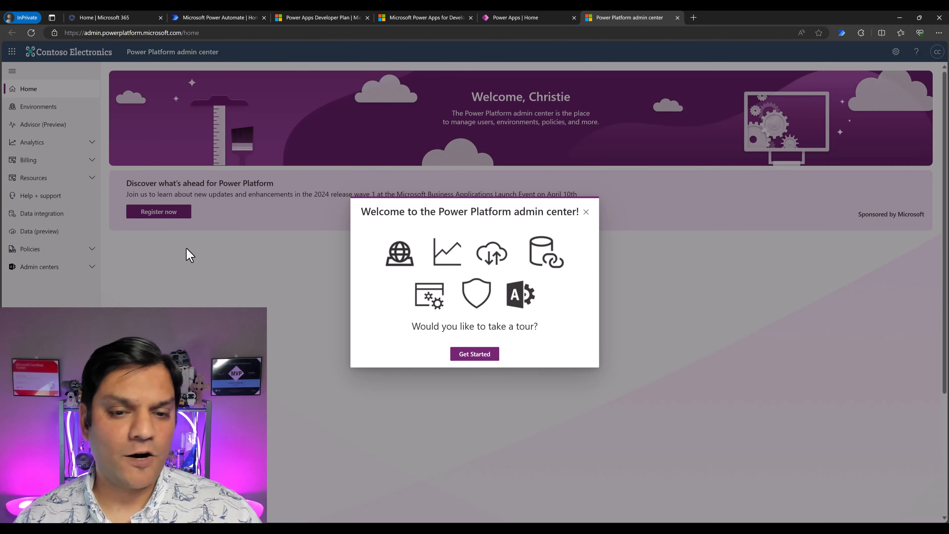
click(475, 355)
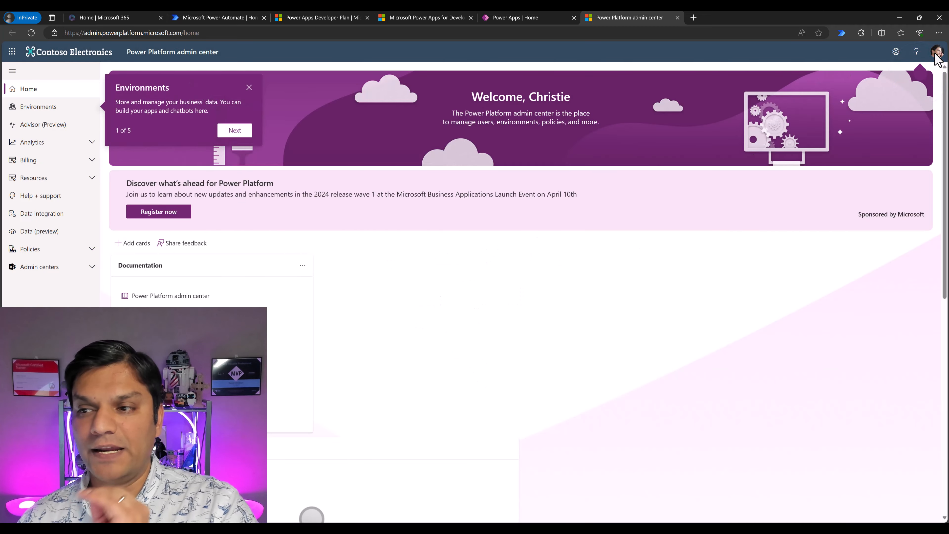
click(53, 111)
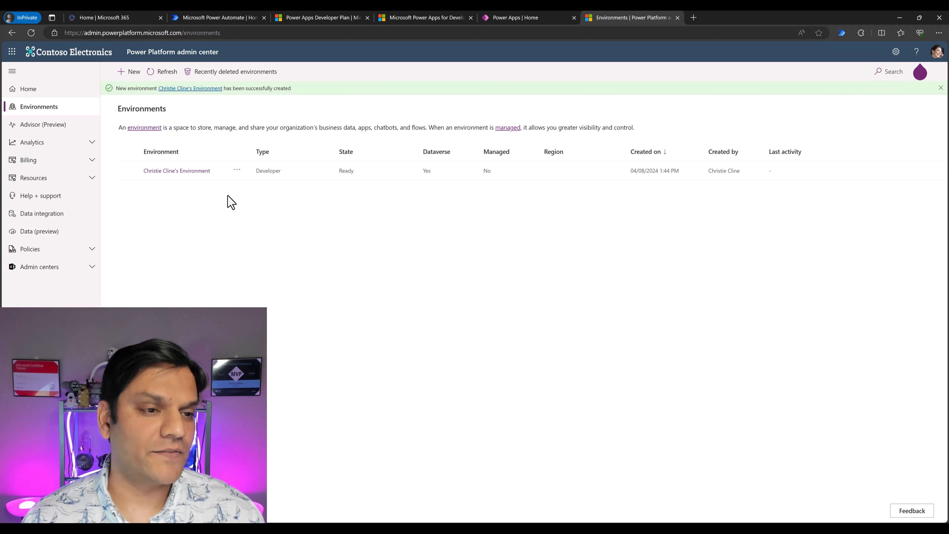
- Start a new Developer-type environment, enter the owner's first name followed by "'s Dev Environment" as its name, and assign it to Developer Group
click(131, 71)
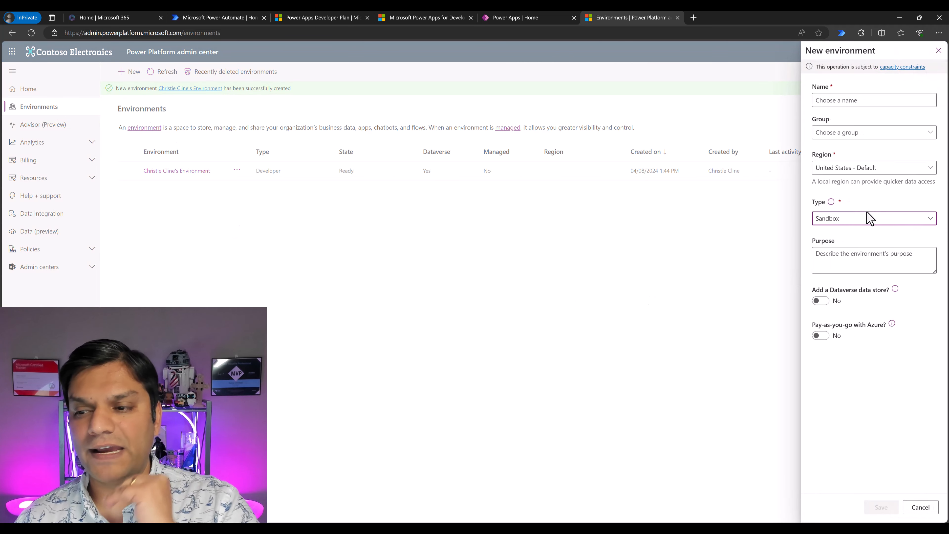
click(865, 230)
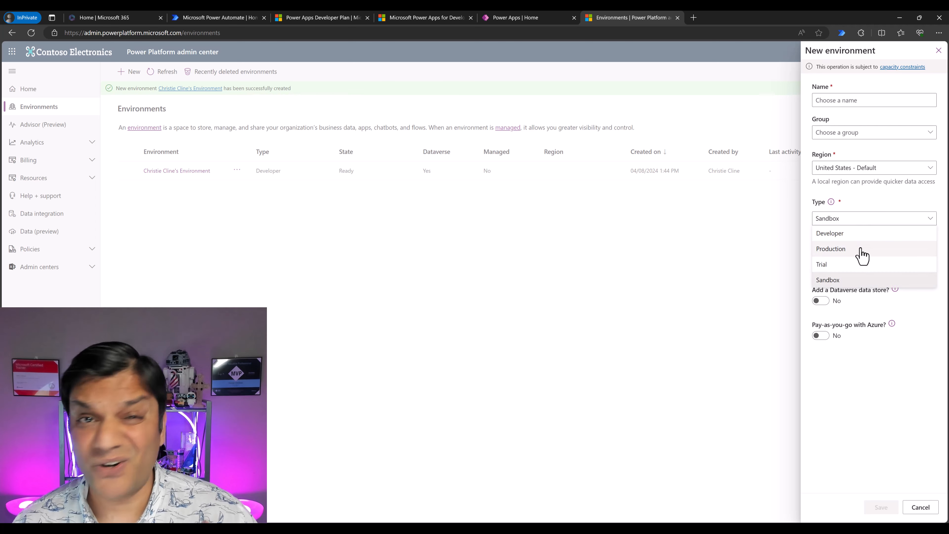
click(856, 236)
click(842, 101)
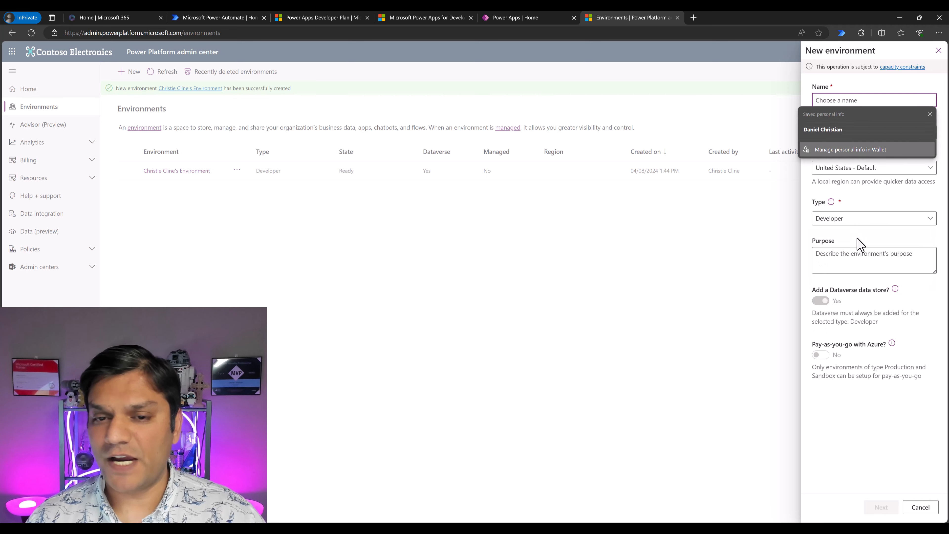
text(Christie's Dev Environment)
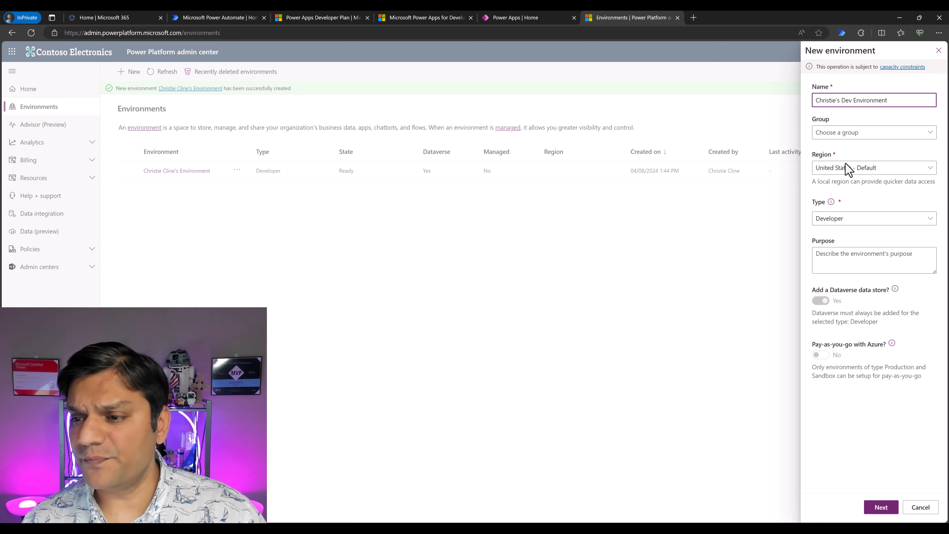
click(824, 132)
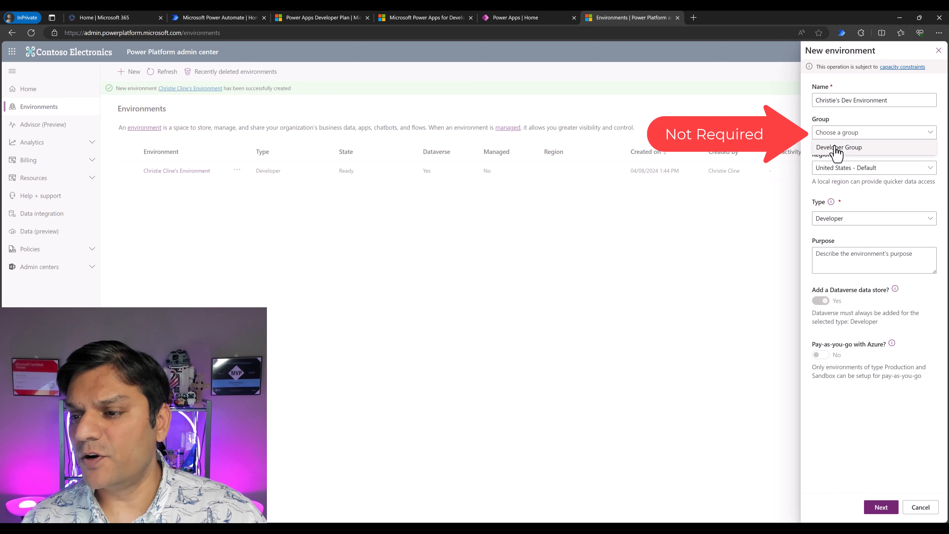
click(836, 152)
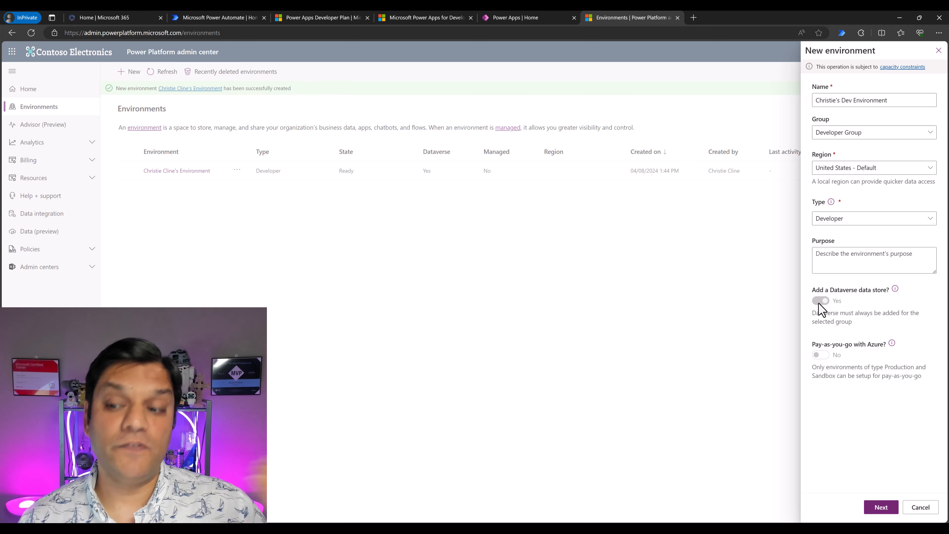
- Continue to the Dataverse settings, enable deployment of sample apps and data, save the new environment and refresh the environments list
click(881, 507)
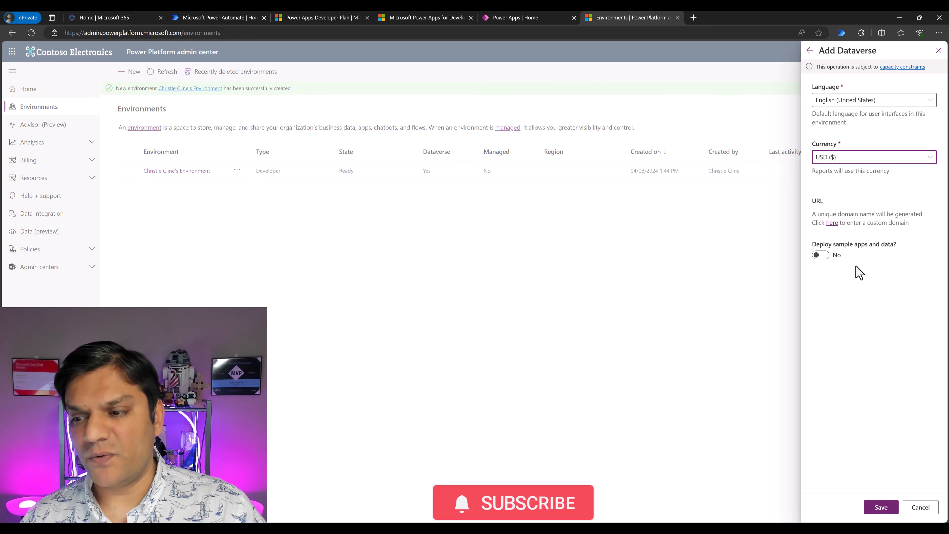
click(825, 256)
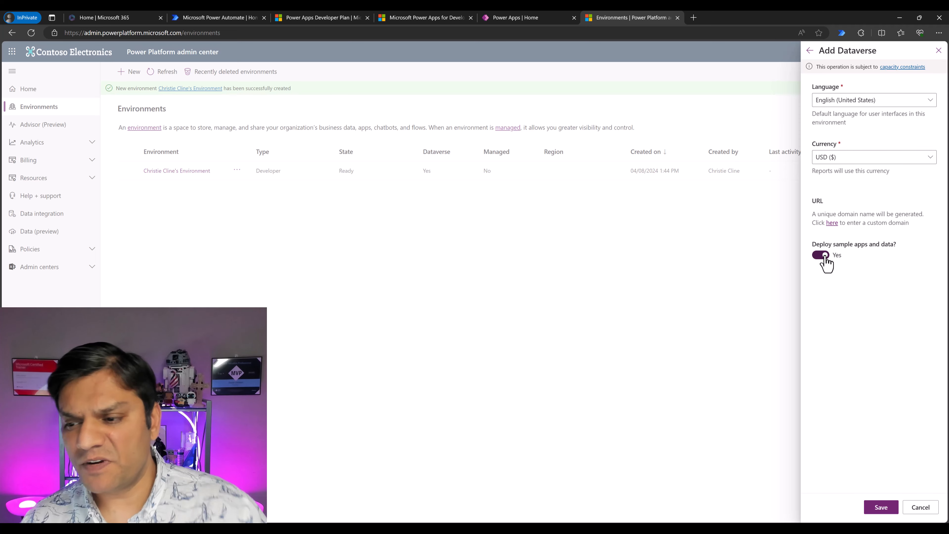
click(887, 512)
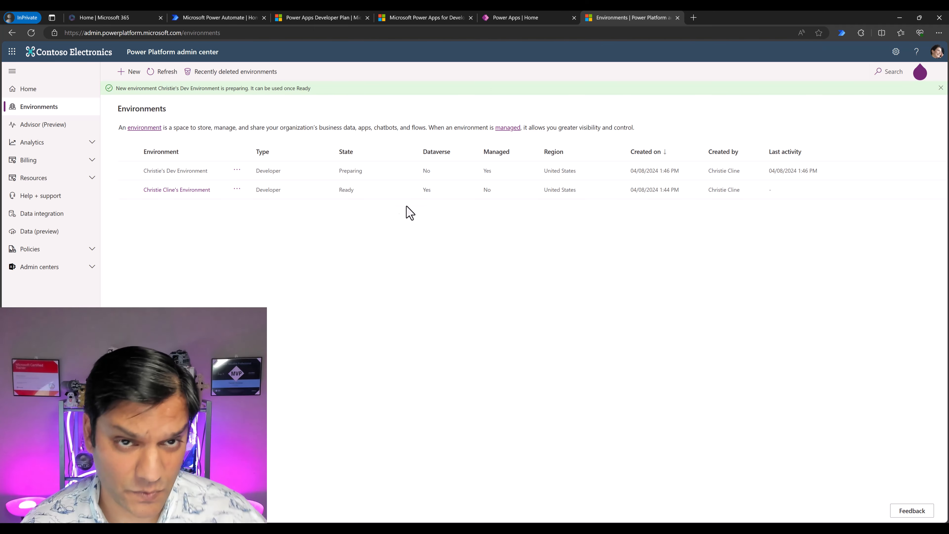
click(165, 72)
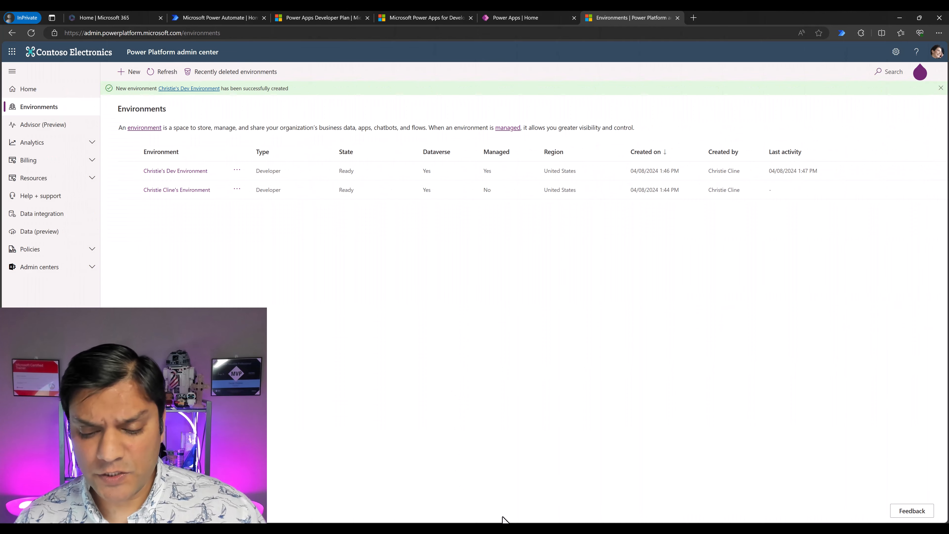
- Switch to the tenant administrator's browser window, dismiss the Help tip and refresh the environments list there
mouse_move(532, 530)
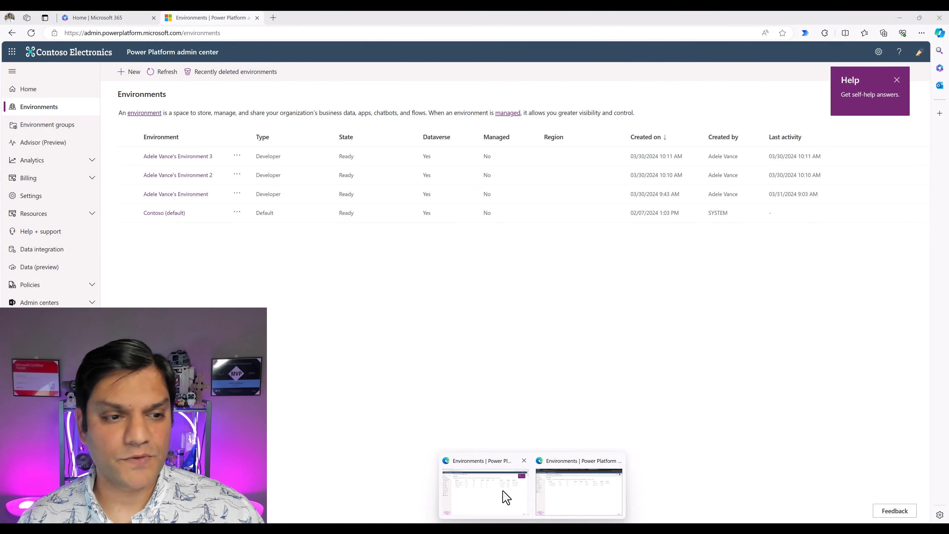
click(506, 497)
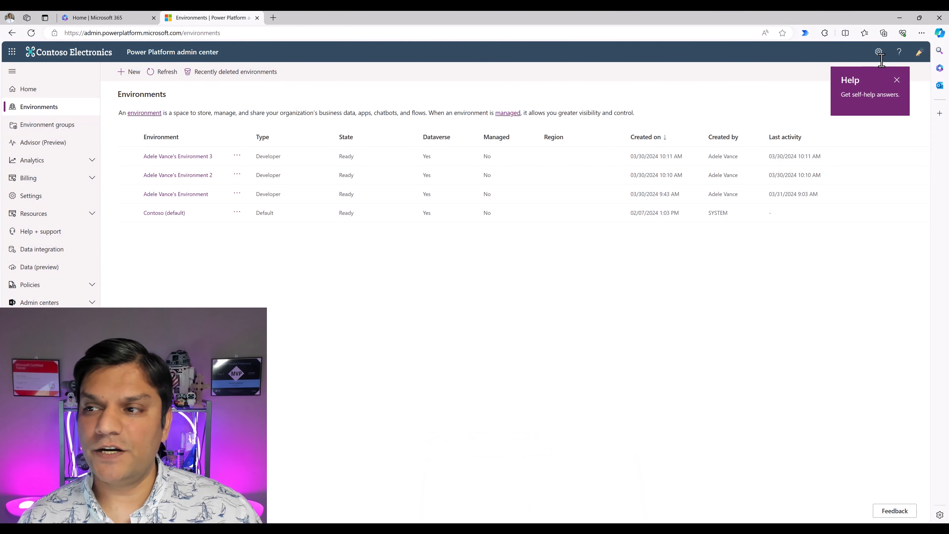
click(897, 80)
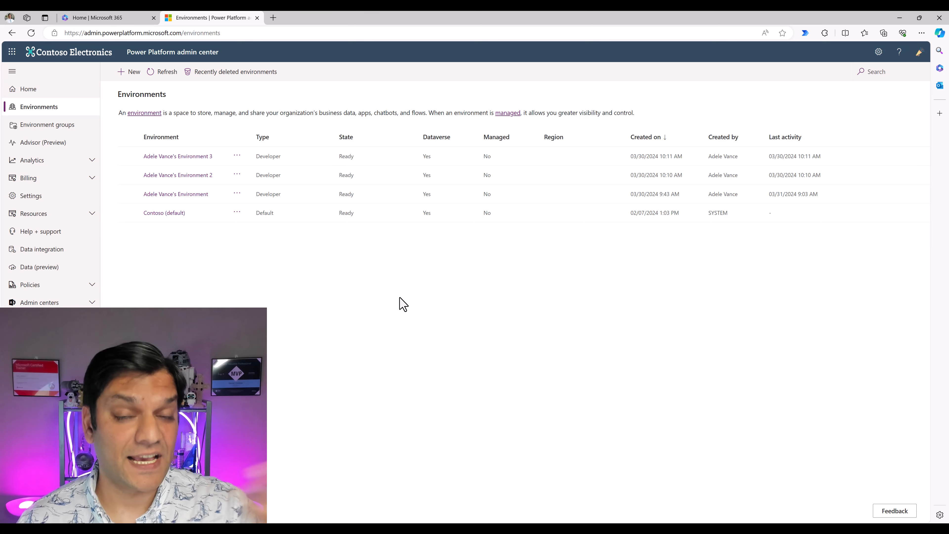
click(164, 73)
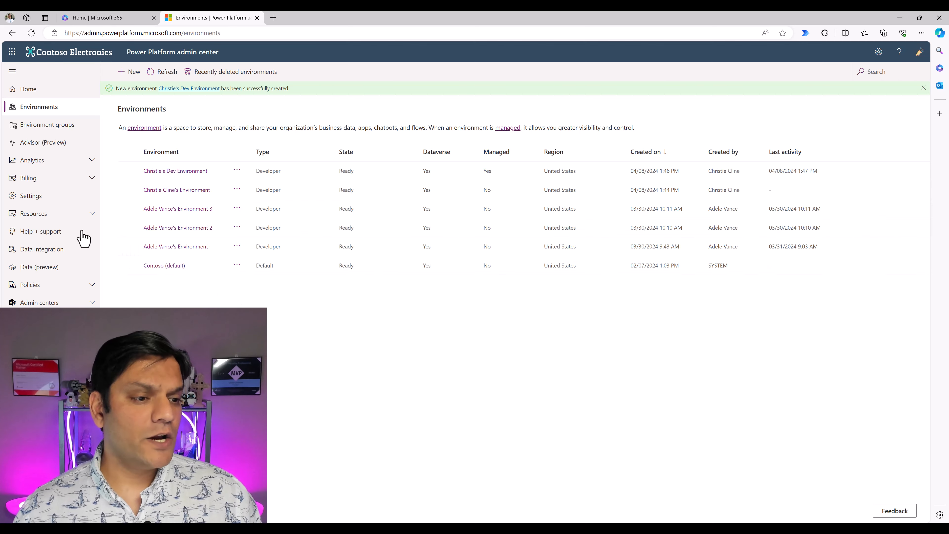
- Restrict the tenant's Developer environment assignments to Only specific admins, save the setting and reopen it for checking
click(38, 199)
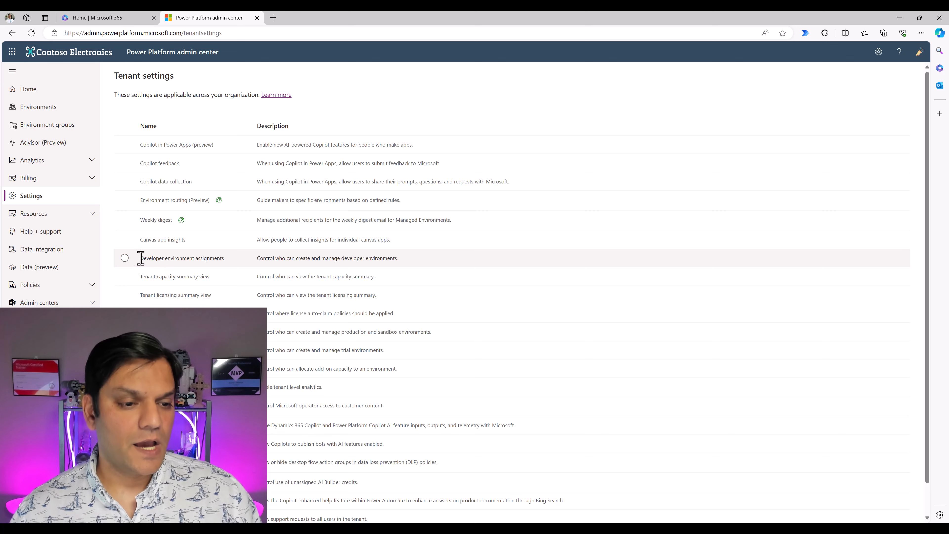
click(127, 262)
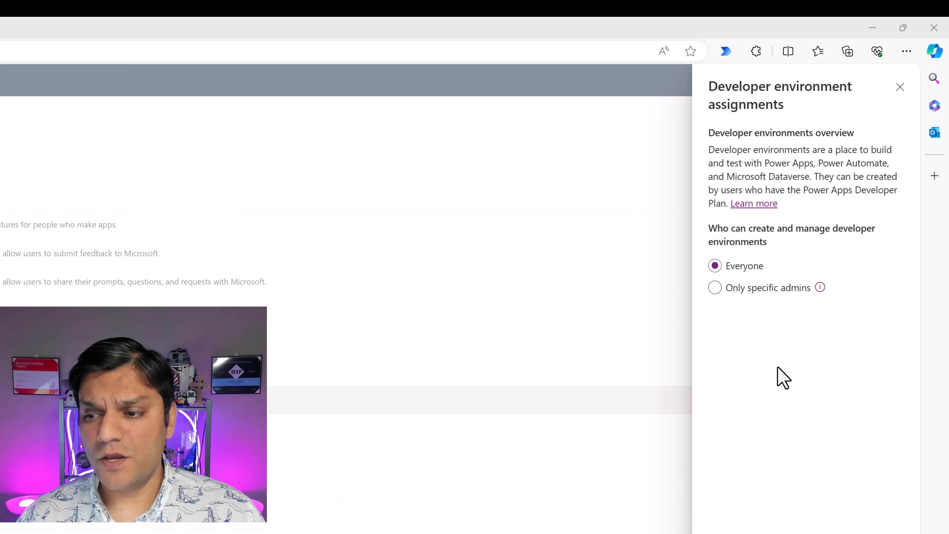
click(713, 294)
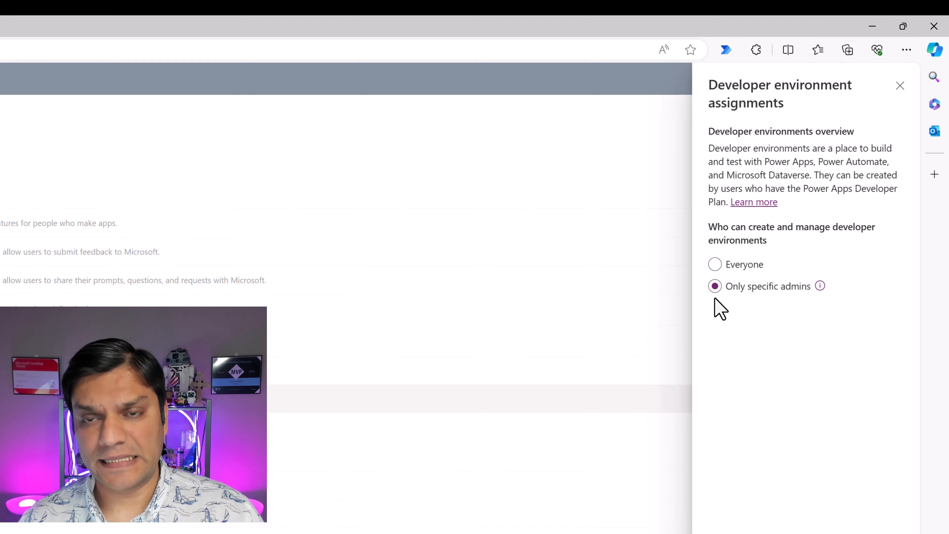
click(818, 500)
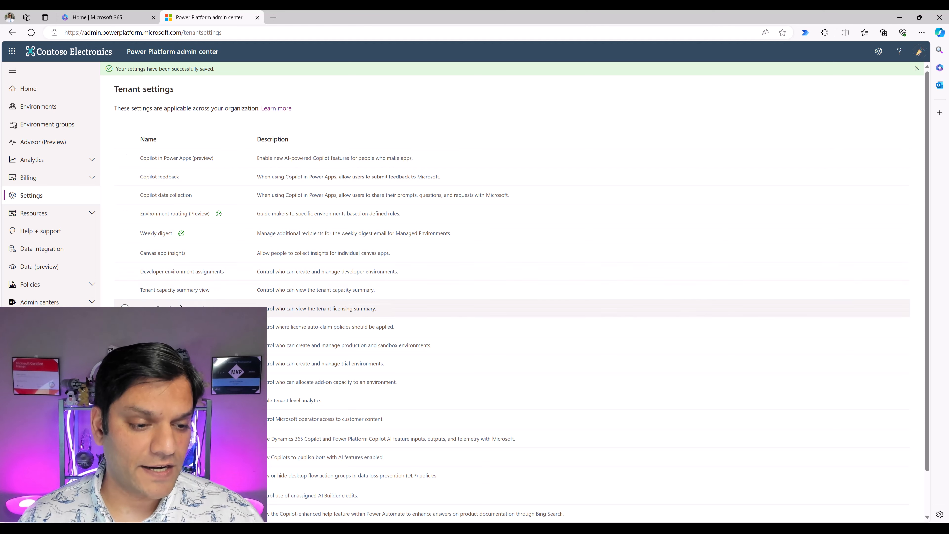
click(175, 279)
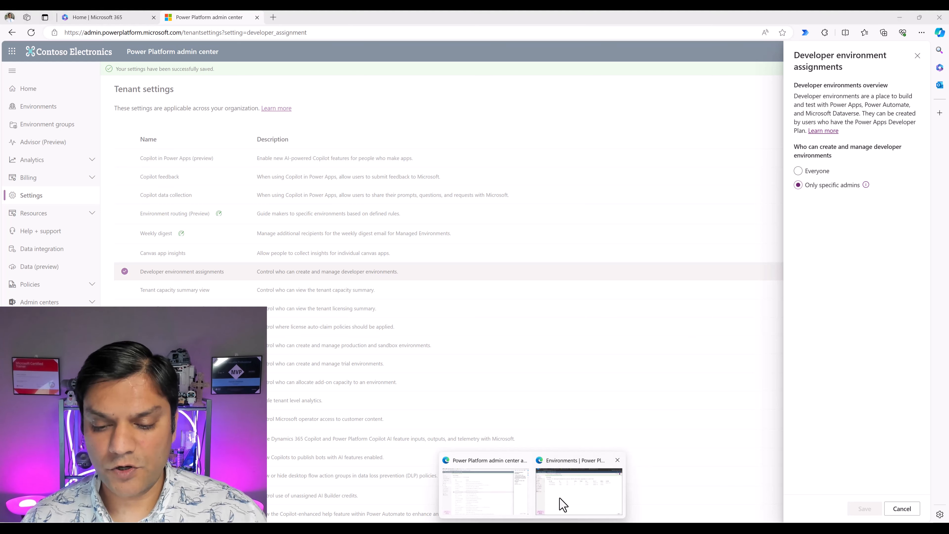
- Switch to the InPrivate window, reload the environments page and try to create a Developer environment named Developer 3 with the default Dataverse settings
click(562, 504)
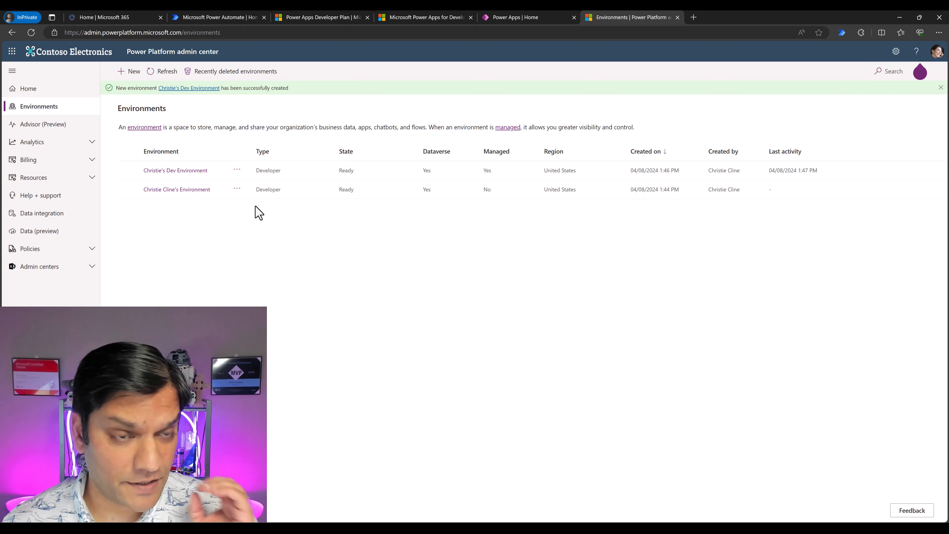
click(32, 33)
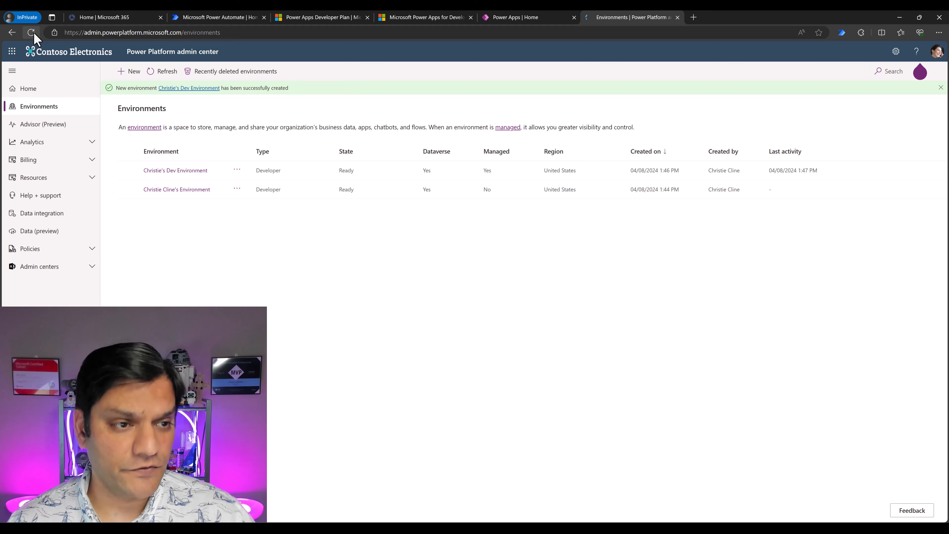
click(128, 71)
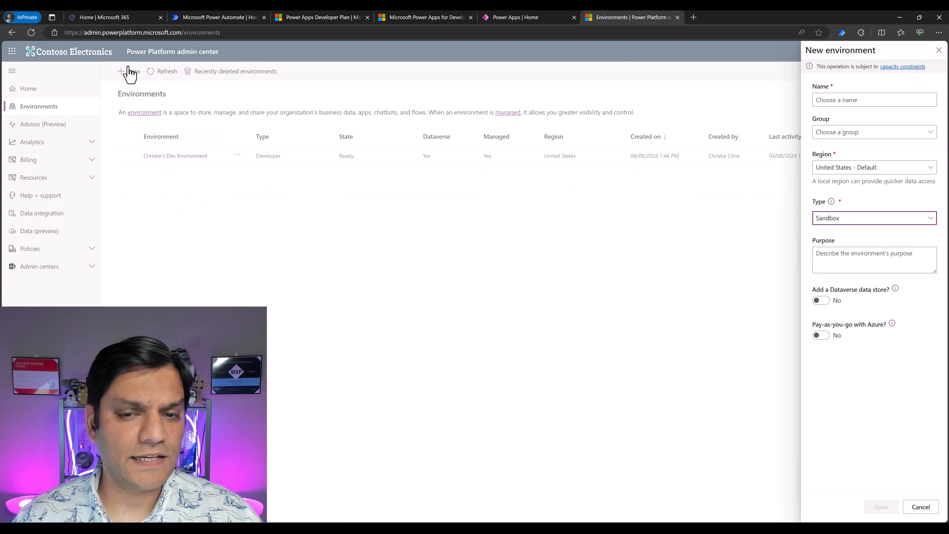
click(873, 220)
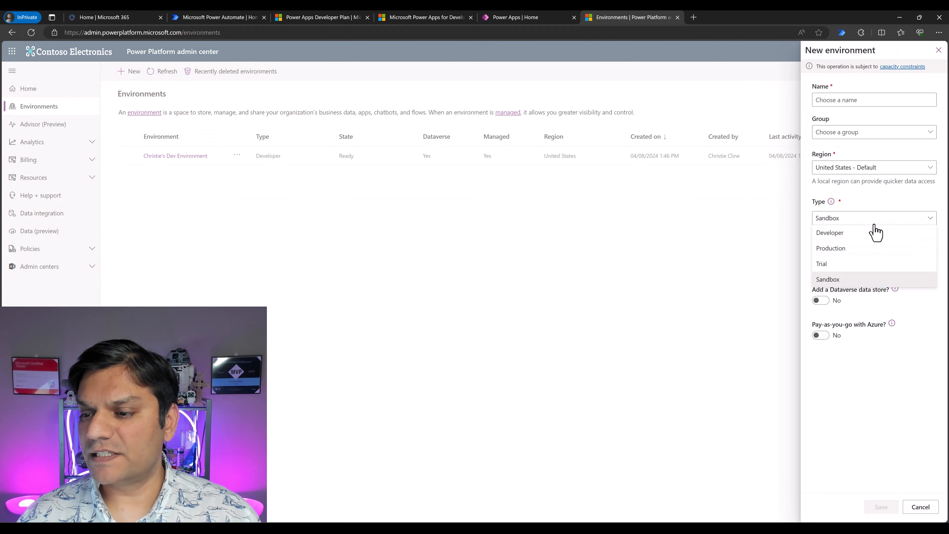
click(870, 234)
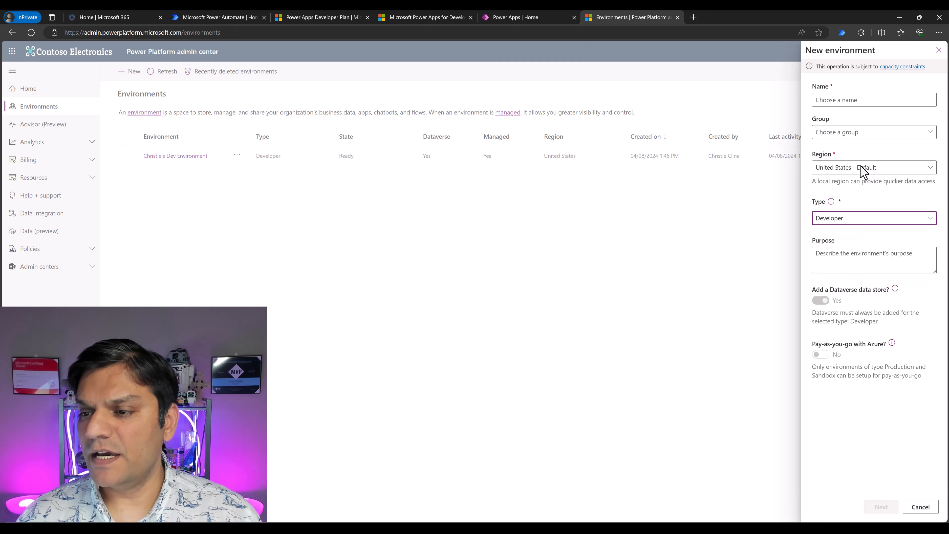
click(842, 100)
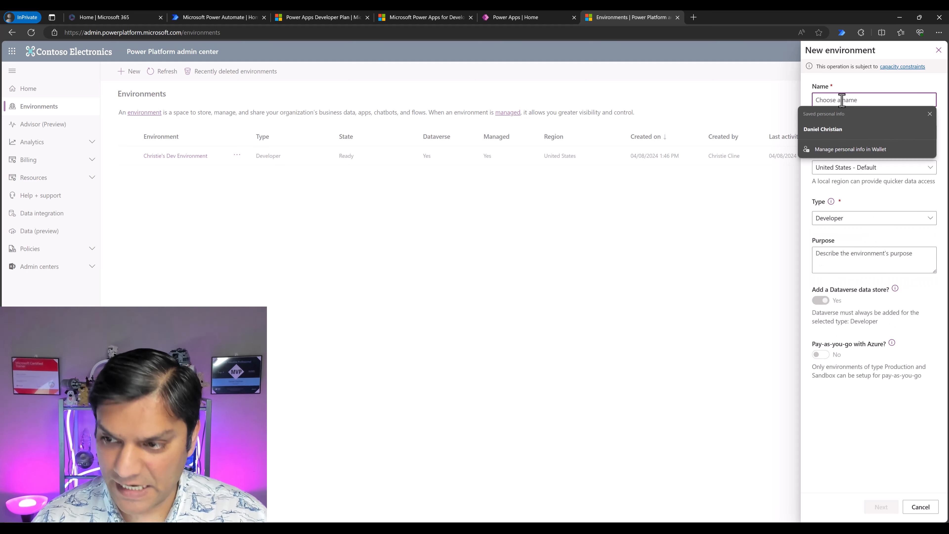
text(Developer 3)
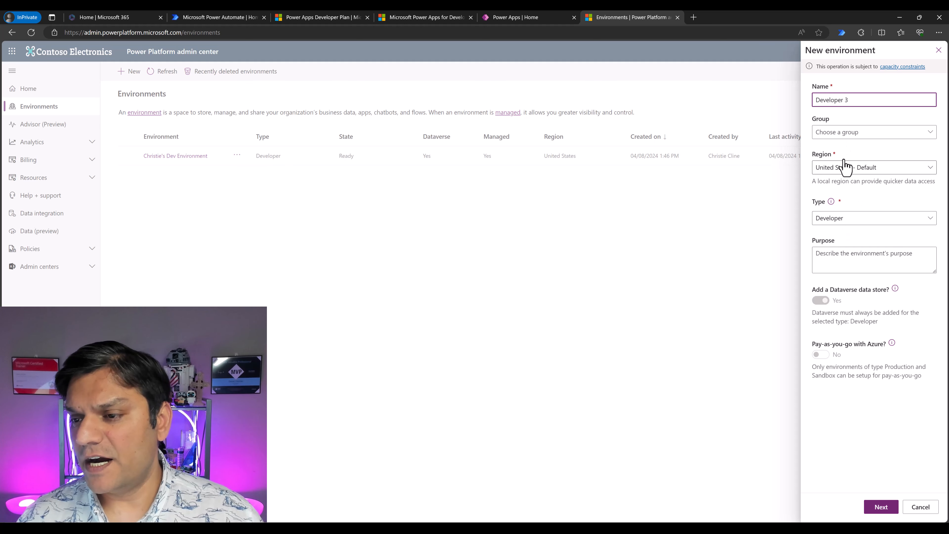
click(880, 511)
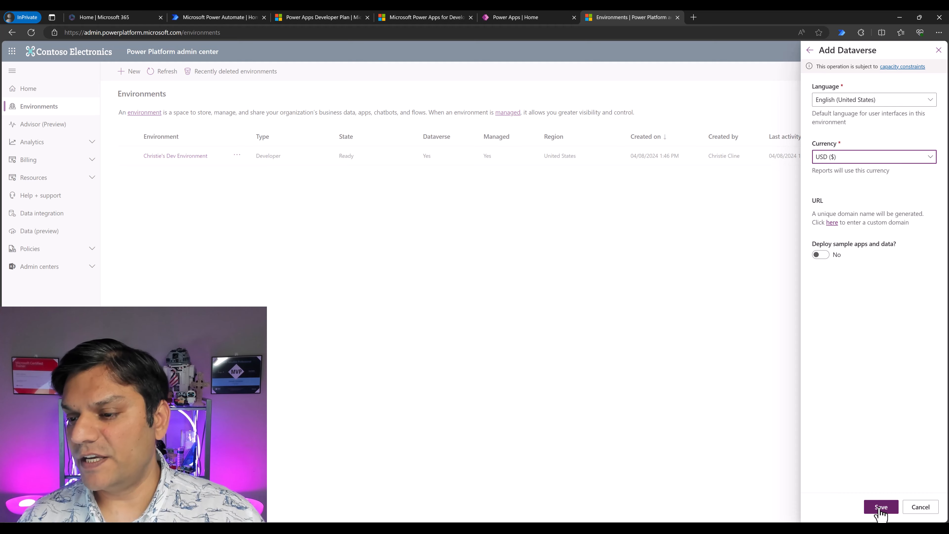
click(880, 507)
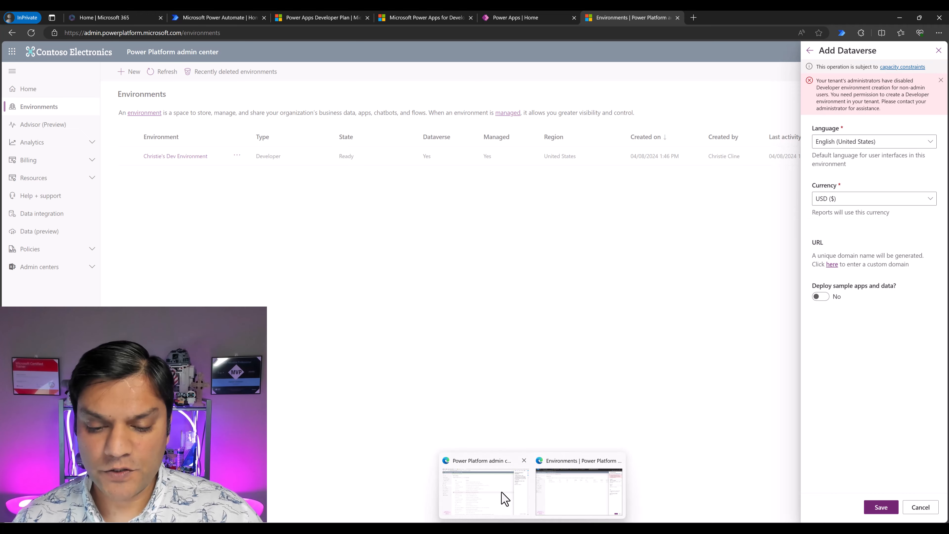
- Return to the administrator's window, close the Developer environment assignments without changes and show the environments list
click(502, 496)
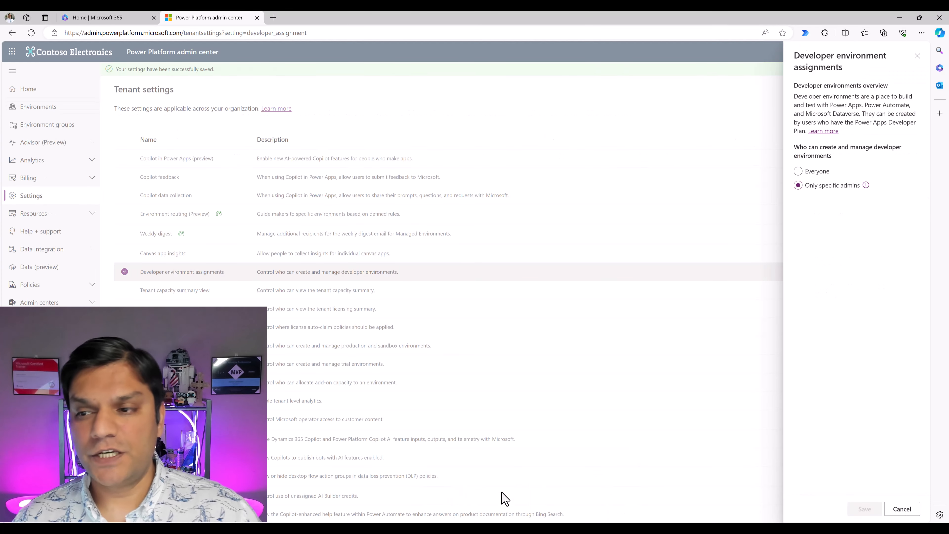
click(902, 509)
click(64, 112)
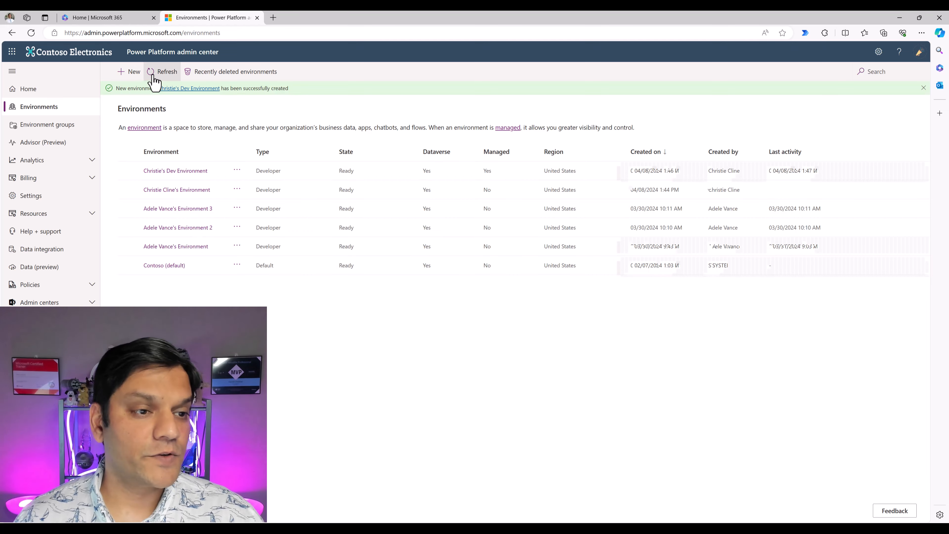
- Start a new environment as administrator, enter the developer's first name followed by "'s 3rd DEV environment" as its name, and set its type to Developer
click(129, 71)
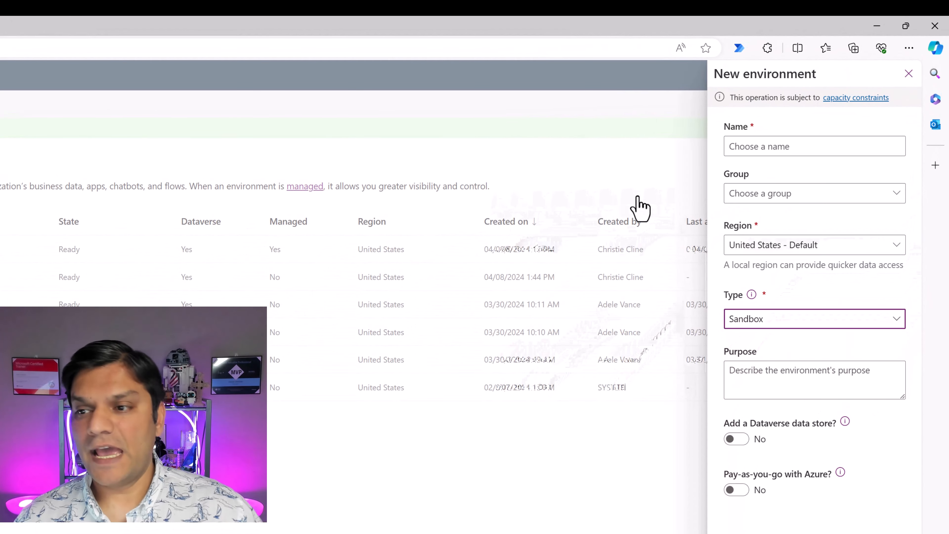
click(795, 146)
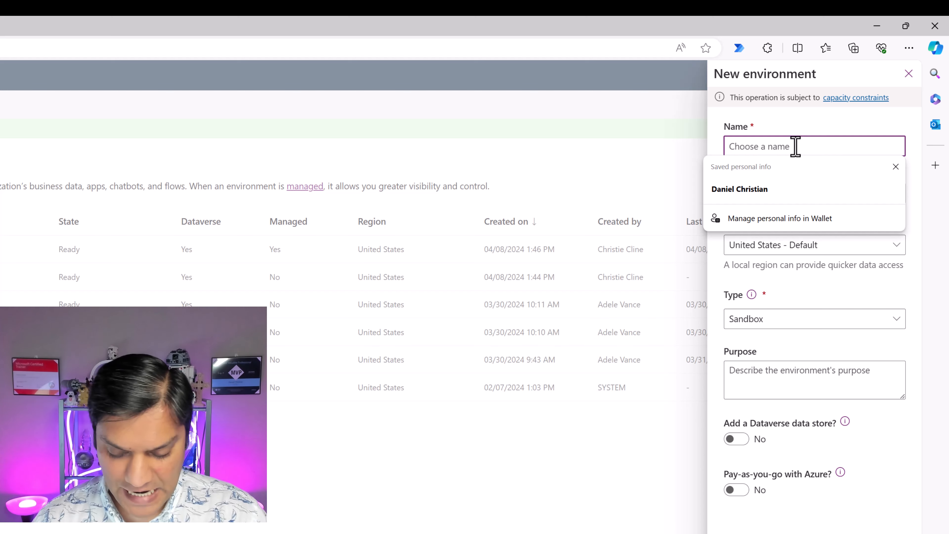
text(Christie's 3rd DEV environment)
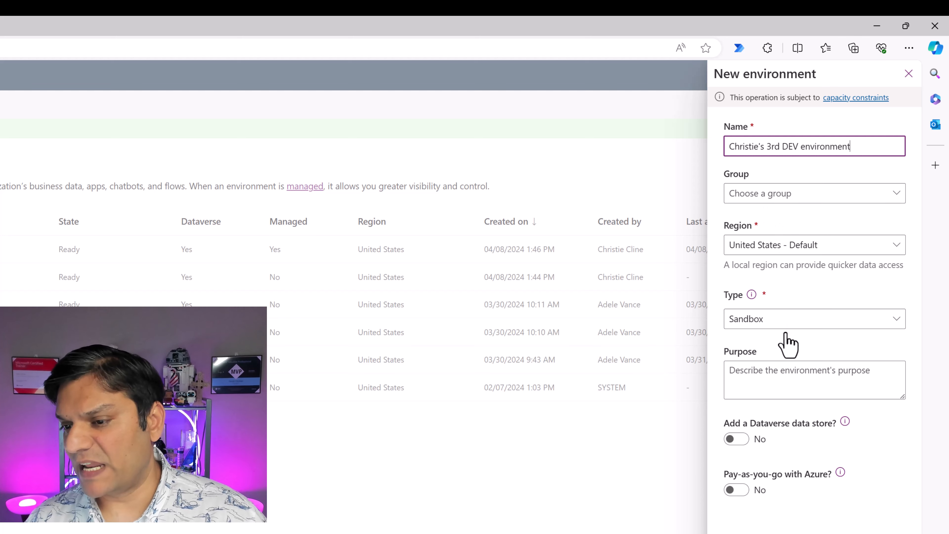
click(784, 324)
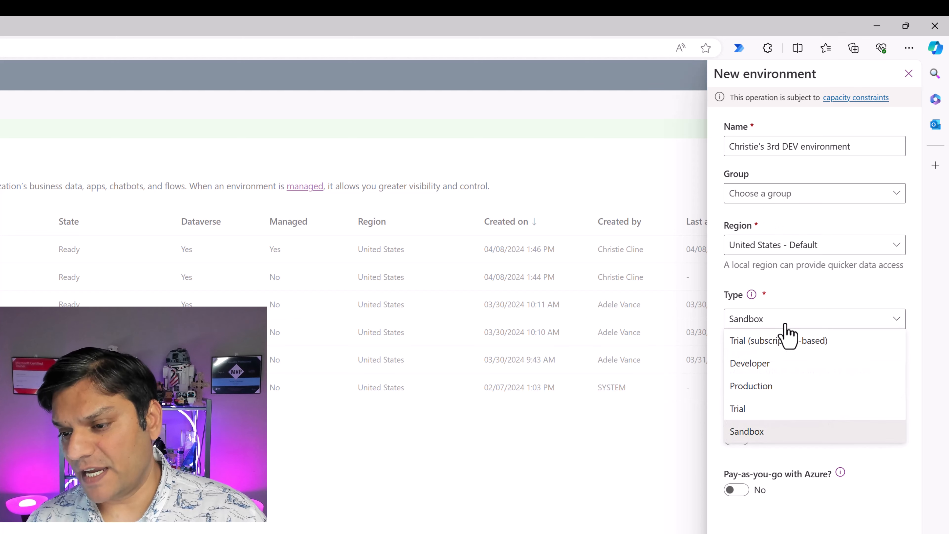
click(752, 365)
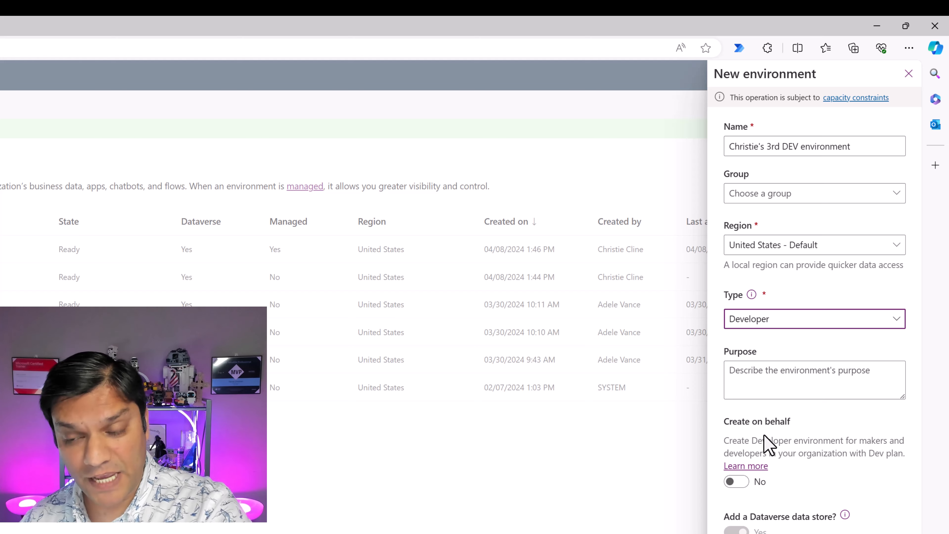
- Enable creating the Developer environment on behalf of someone else and assign the developer's account as its owner
click(741, 482)
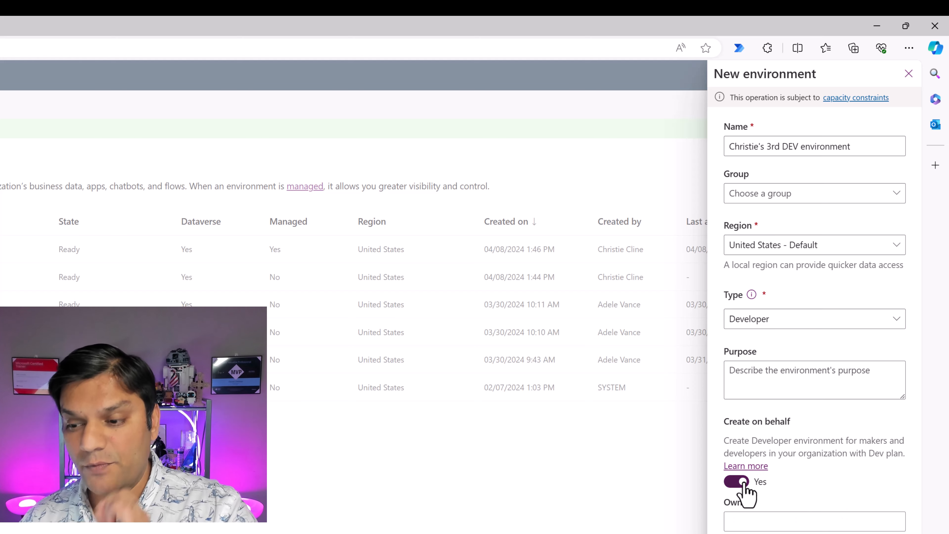
click(752, 521)
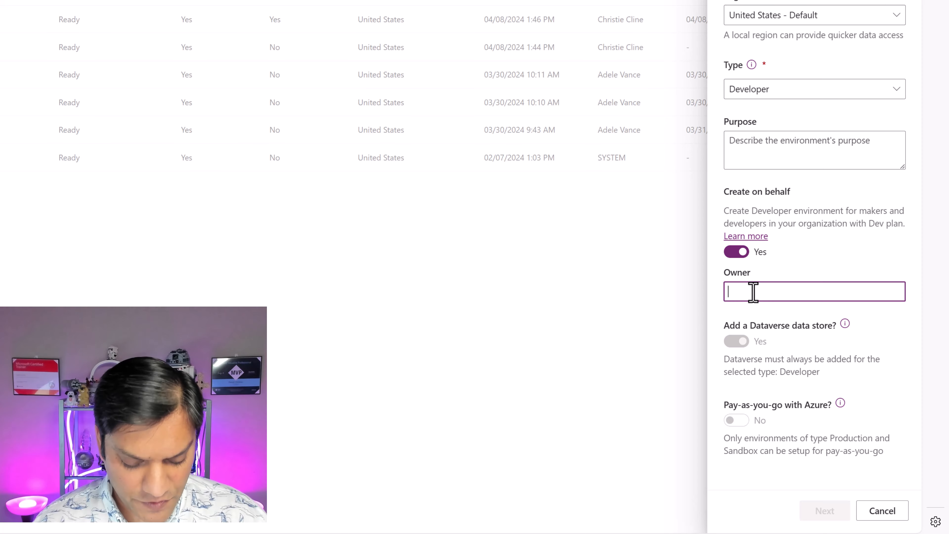
text(christi)
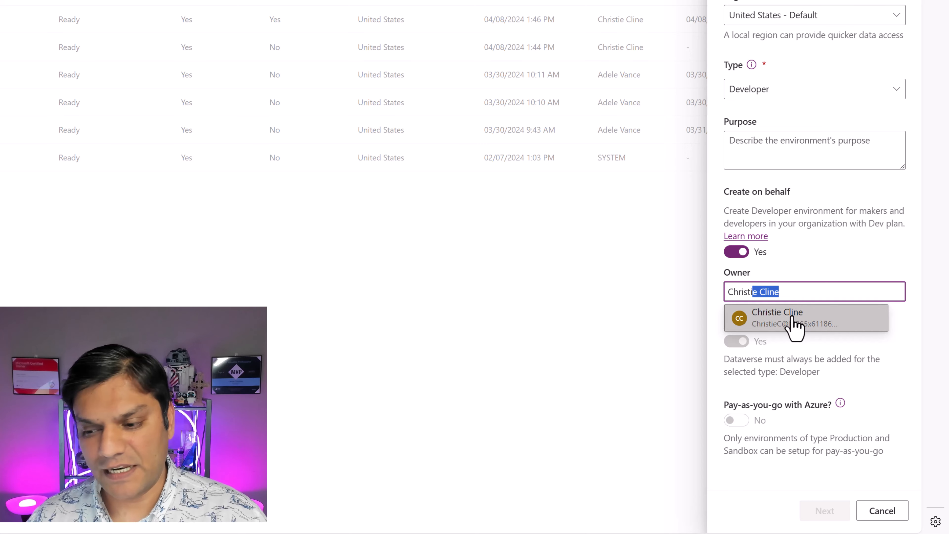
click(792, 317)
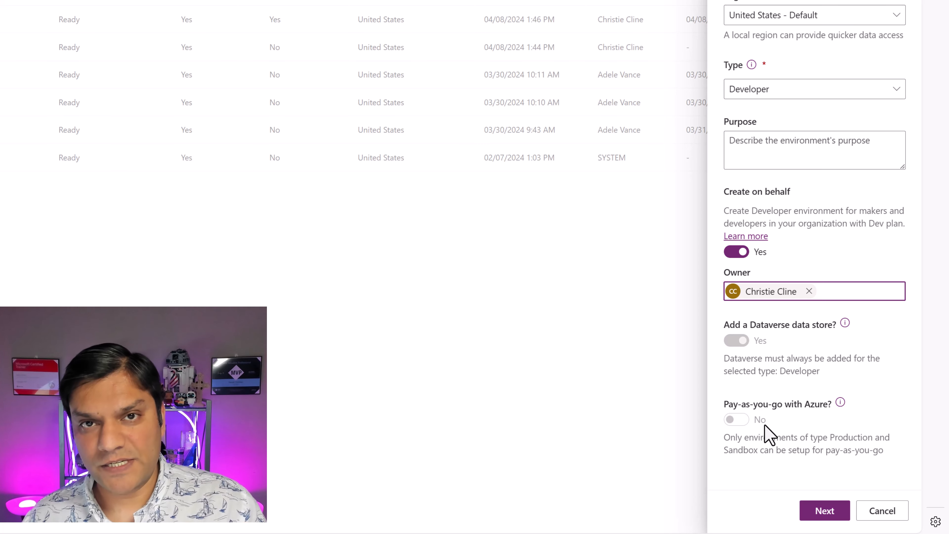
- Continue to the Dataverse settings, enable deployment of sample apps and data, and save the new environment
click(831, 518)
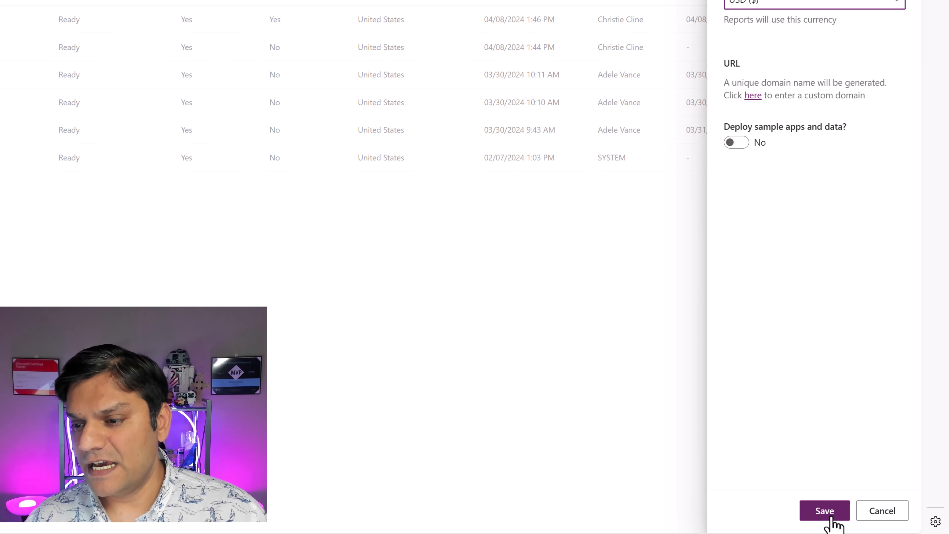
click(738, 143)
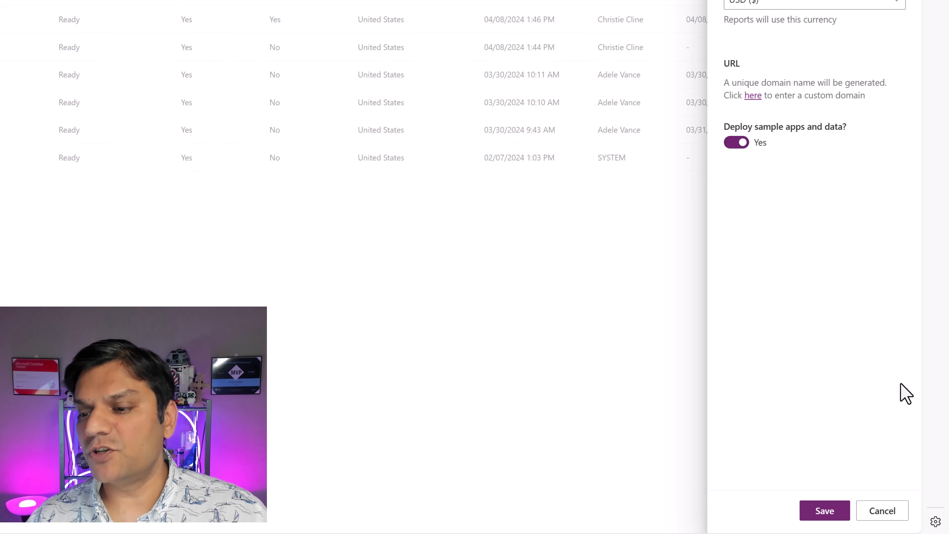
click(832, 518)
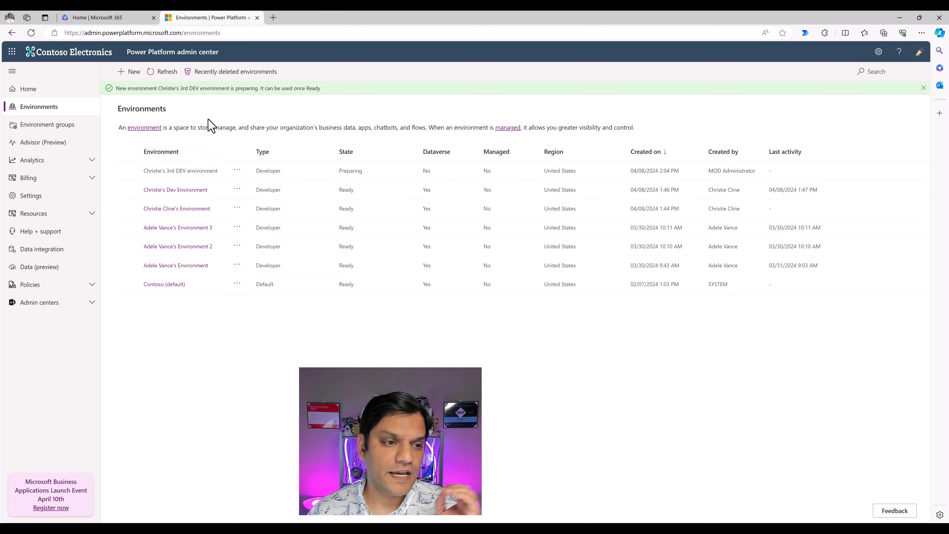
- Switch to the developer's InPrivate window, cancel the pending Add Dataverse form and reload the environments list
mouse_move(535, 515)
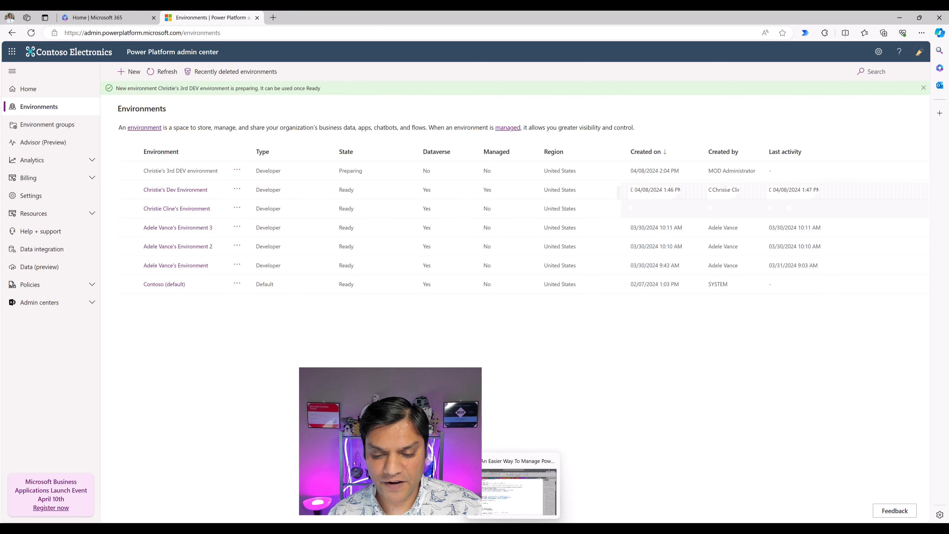
click(558, 495)
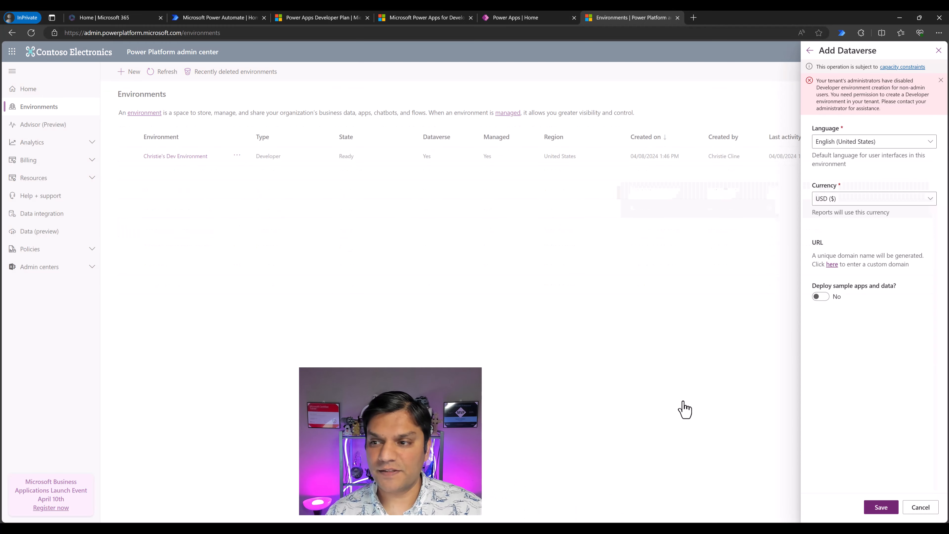
click(911, 507)
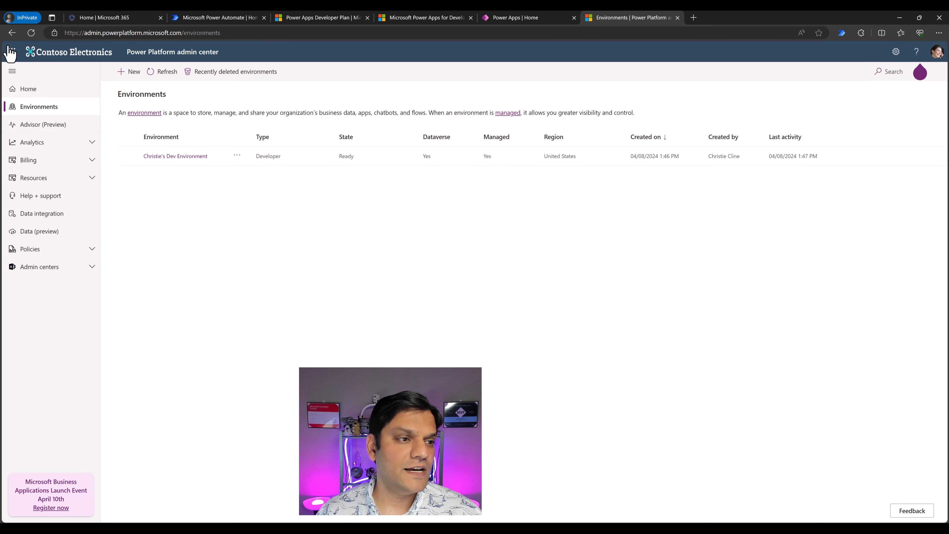
click(30, 33)
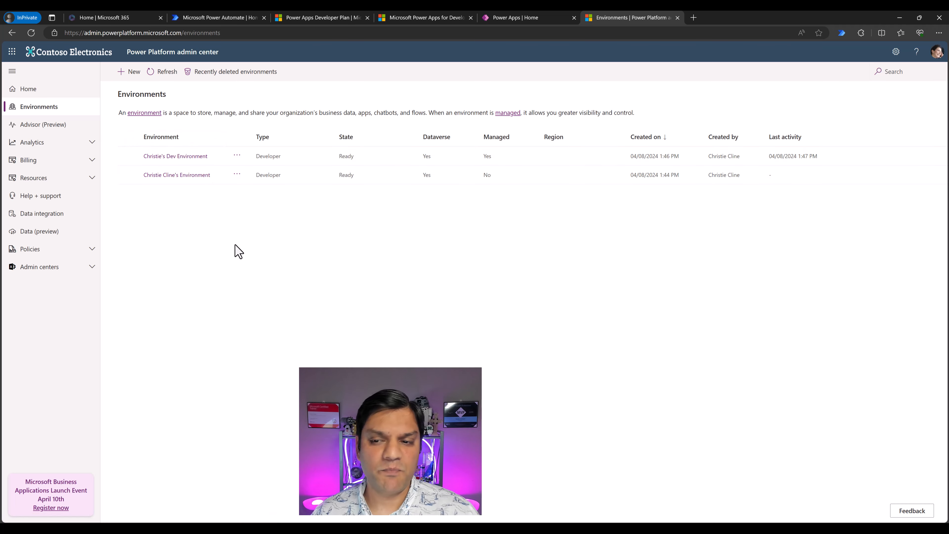
- Switch to the Power Apps home page, reload it and show the environments available to the developer
click(529, 16)
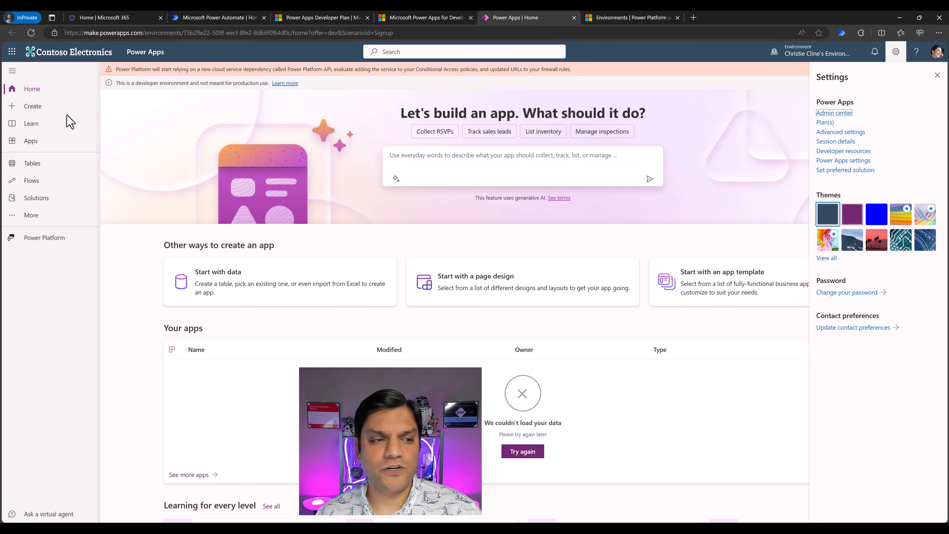
click(31, 33)
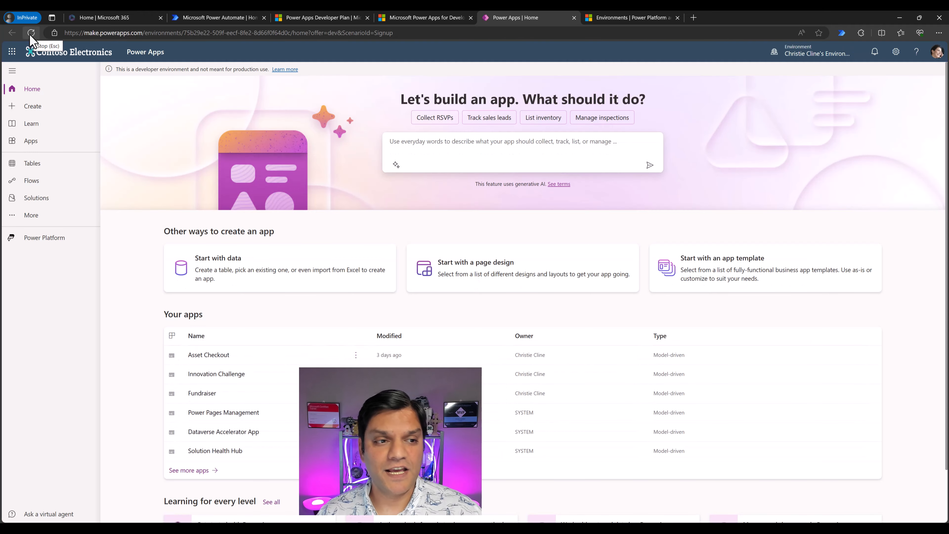
click(824, 60)
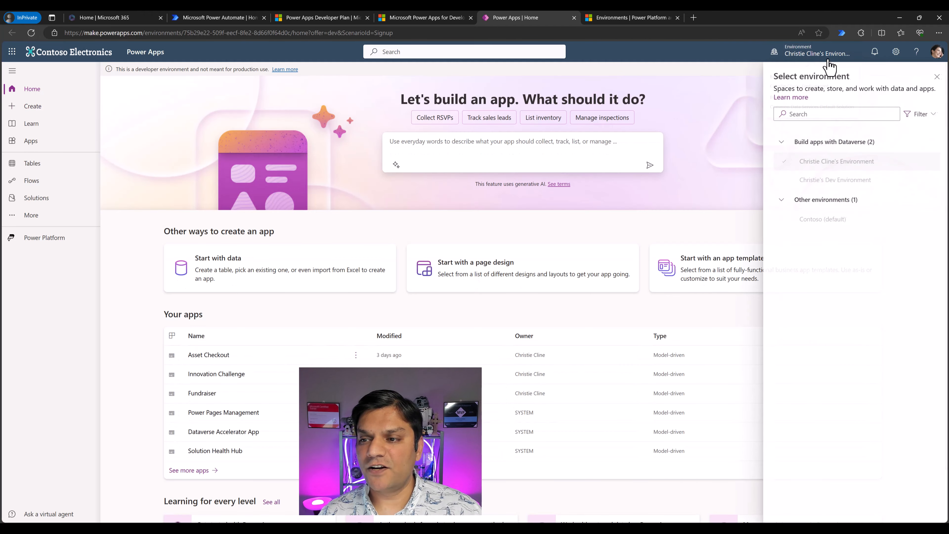